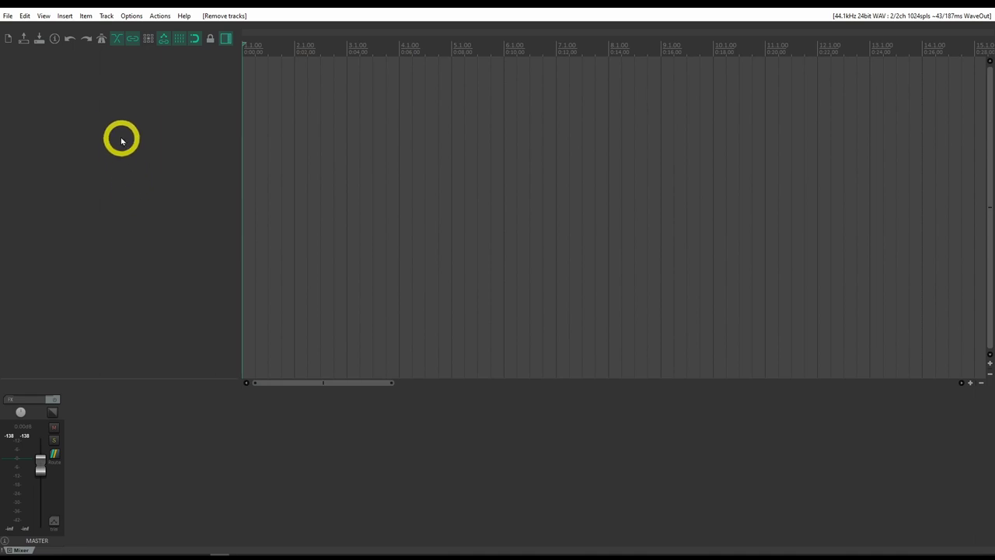
Import the HAPPY_MUSIC video from the VIDEVO folder onto a new track and return the edit cursor to the project start.
{"action": "left_click", "coordinate": [65, 16]}
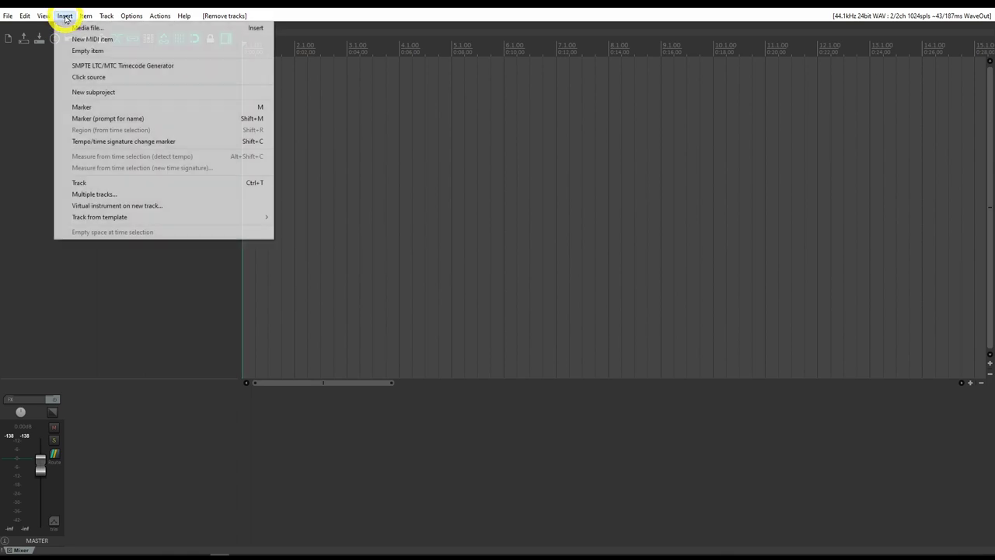
{"action": "left_click", "coordinate": [95, 29]}
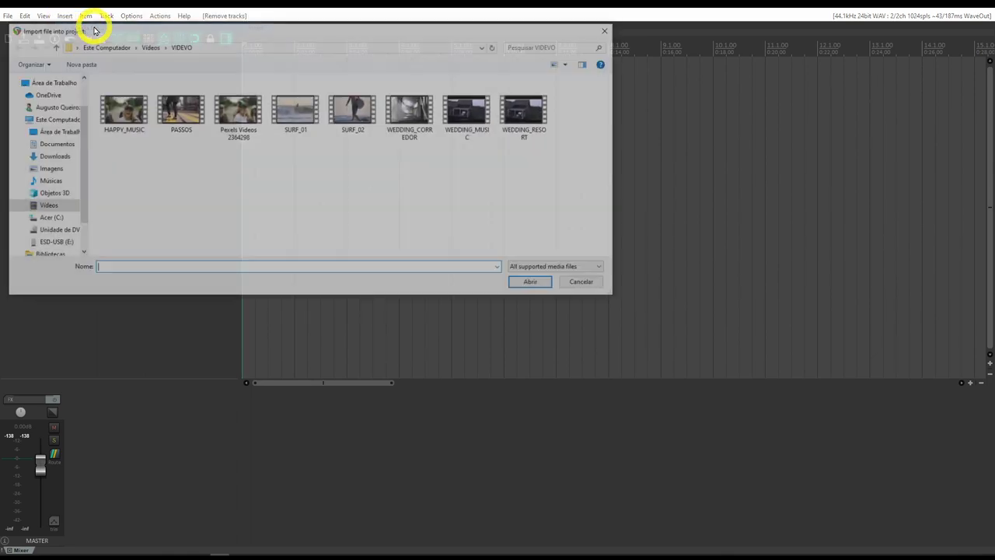
{"action": "left_click", "coordinate": [109, 109]}
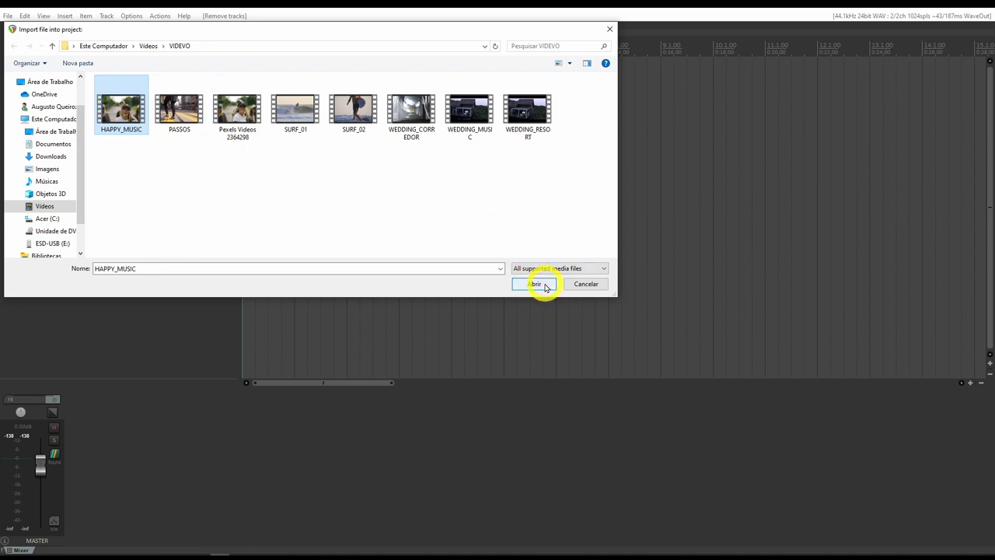
{"action": "left_click", "coordinate": [543, 284]}
{"action": "key", "text": "Home"}
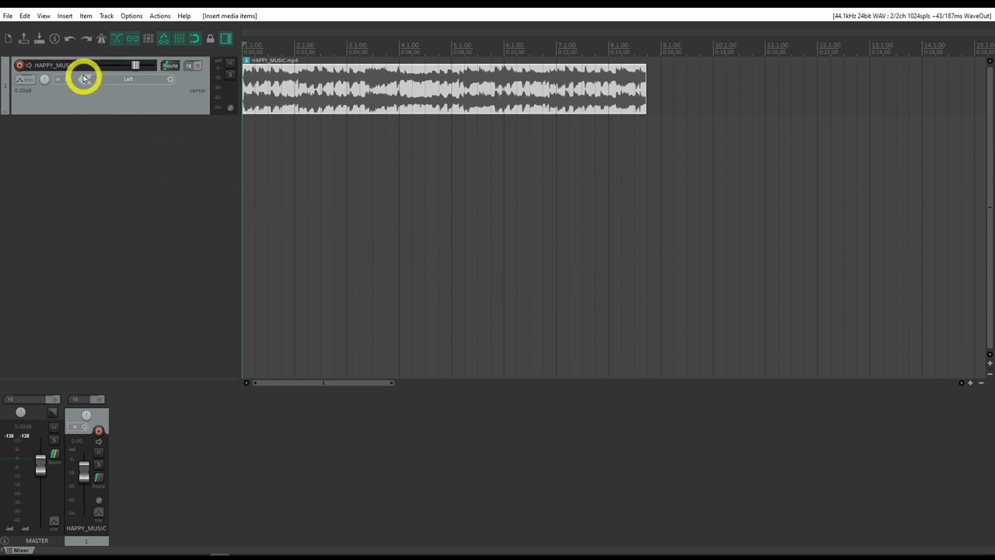
Add WEDDING_RESORT.mp4 from the Videos\VIDEVO folder in the Media Explorer as a second track, and hide the explorer.
{"action": "left_click", "coordinate": [44, 16]}
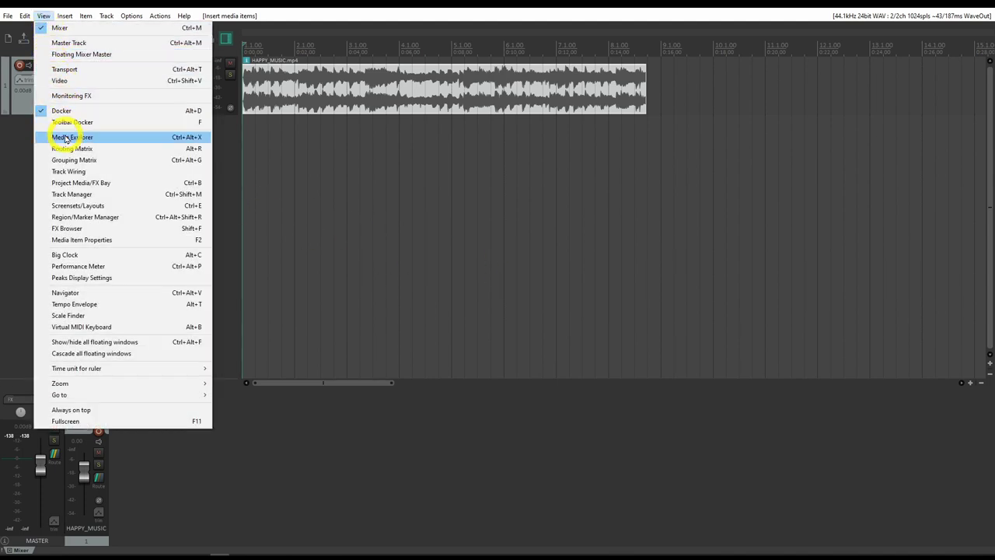
{"action": "left_click", "coordinate": [68, 138]}
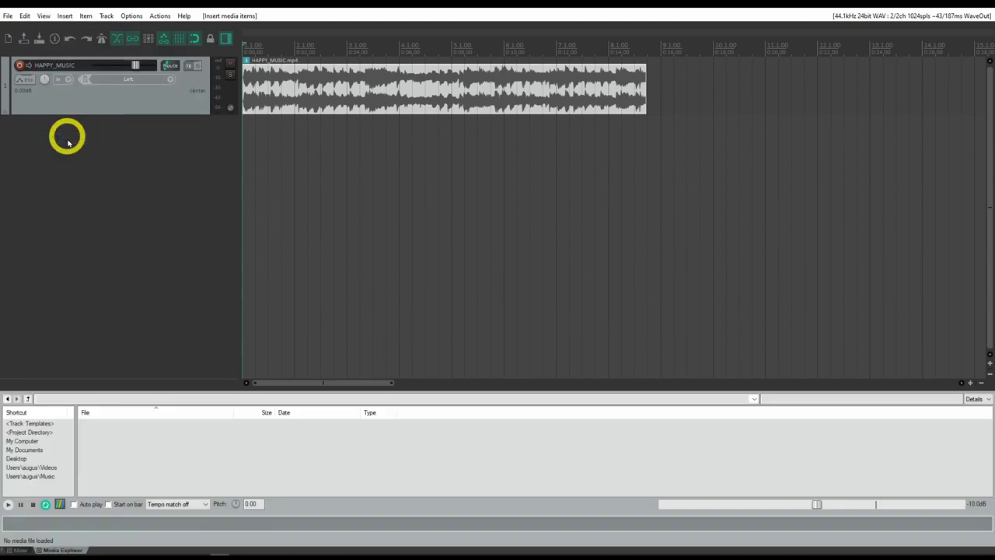
{"action": "left_click", "coordinate": [48, 468]}
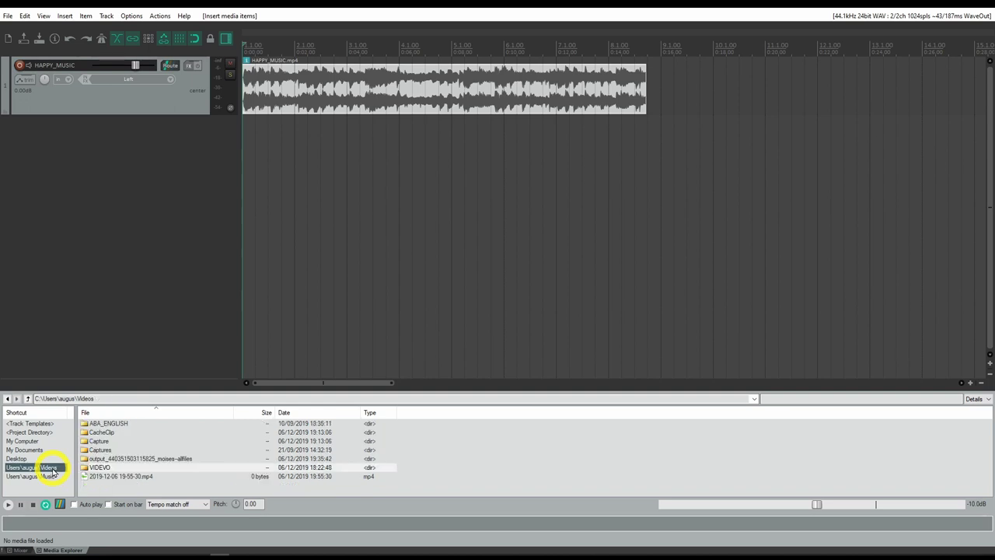
{"action": "double_click", "coordinate": [101, 467]}
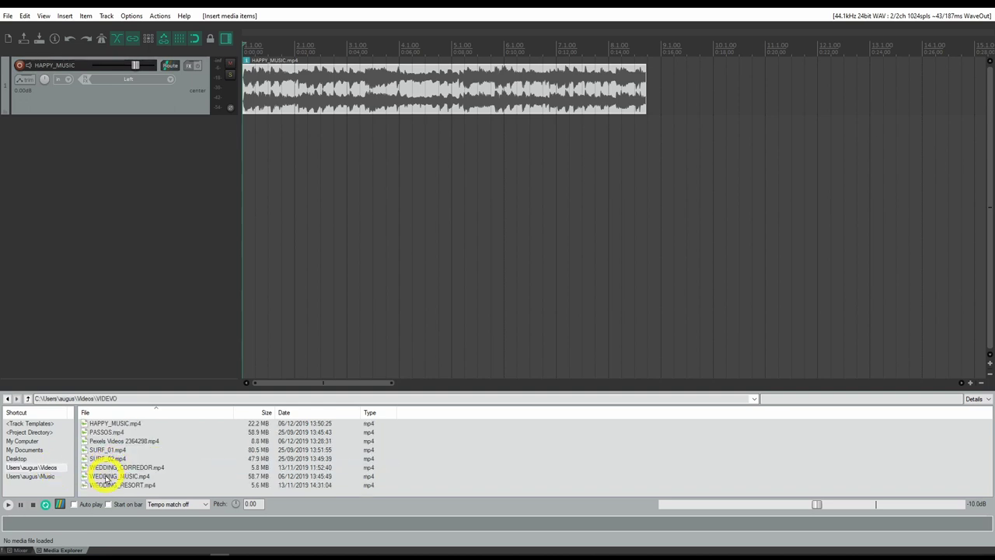
{"action": "left_click_drag", "start_coordinate": [109, 486], "coordinate": [117, 223]}
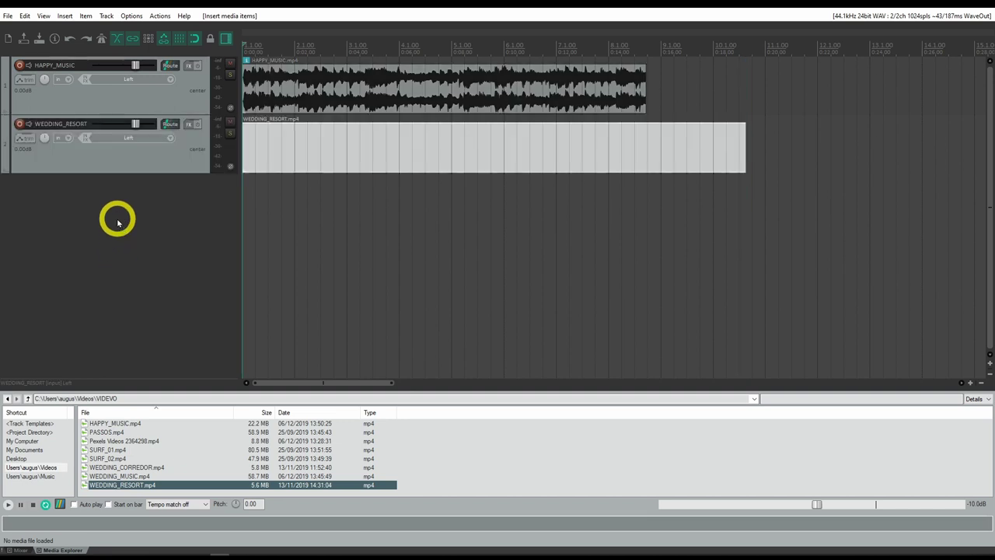
{"action": "key", "text": "ctrl+alt+x"}
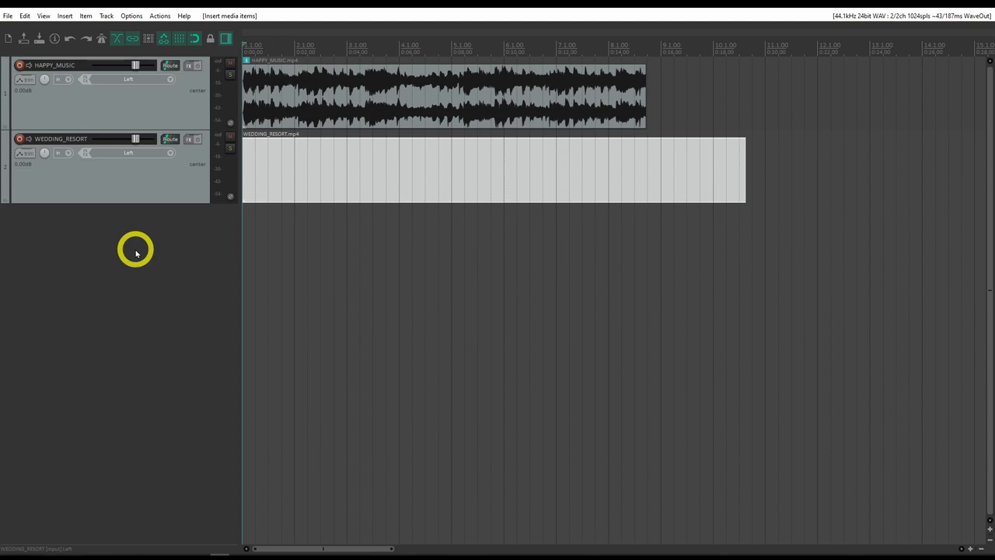
Show the floating Video window for the project clips, reposition it over the timeline and shrink it.
{"action": "left_click", "coordinate": [397, 113]}
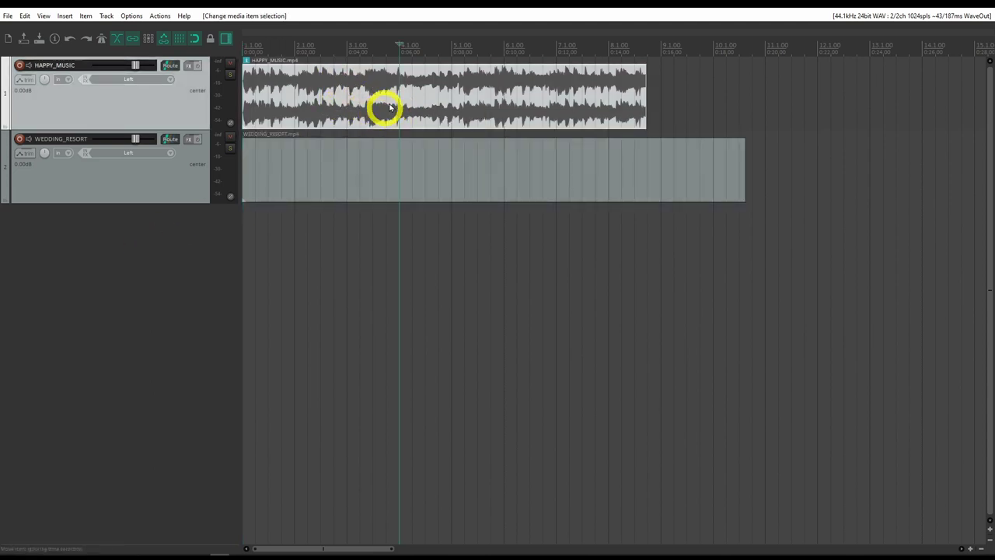
{"action": "left_click", "coordinate": [361, 173]}
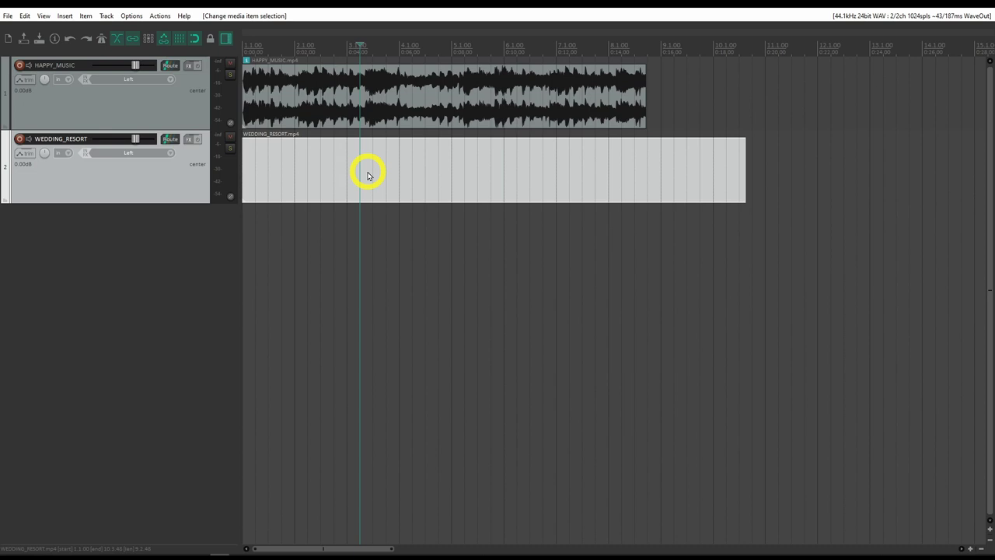
{"action": "left_click", "coordinate": [44, 16]}
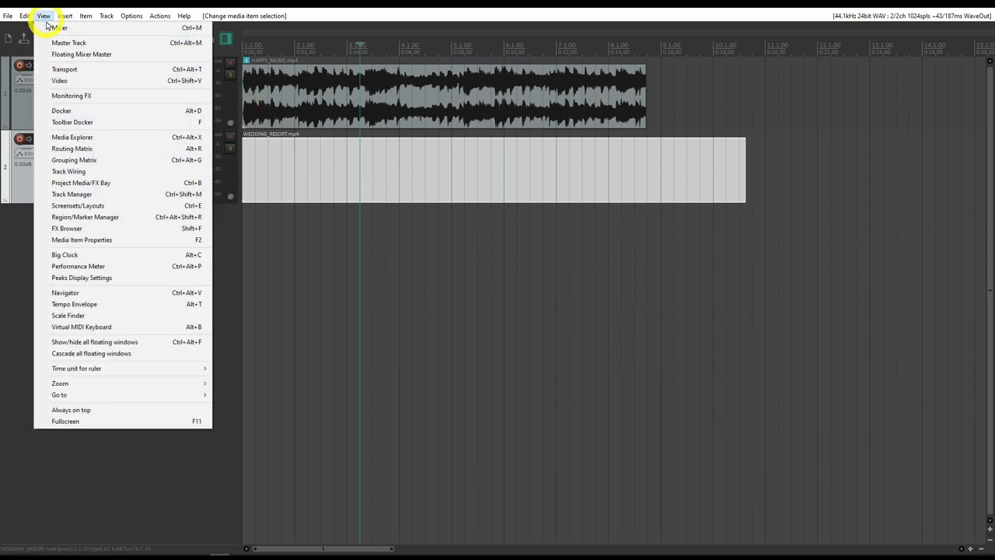
{"action": "left_click", "coordinate": [62, 82]}
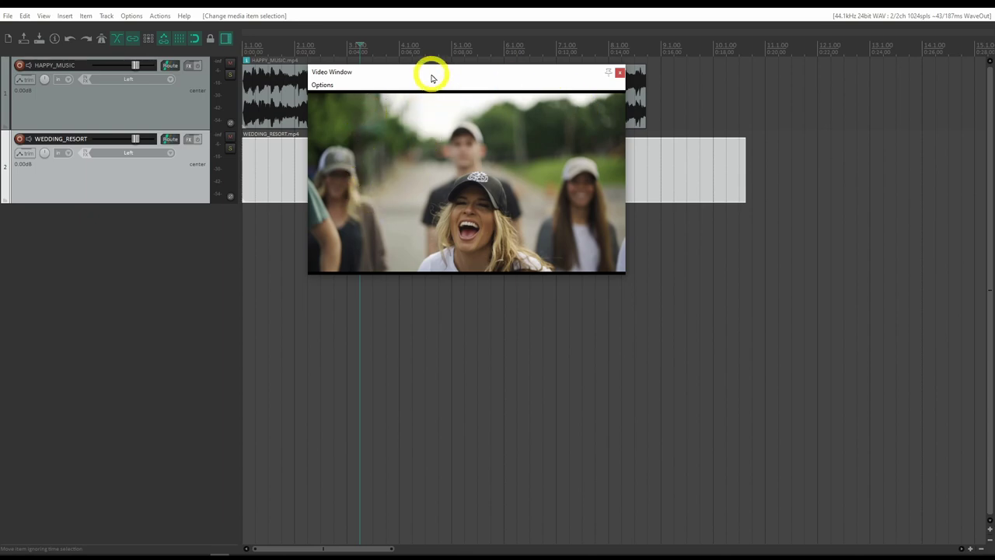
{"action": "left_click_drag", "start_coordinate": [428, 73], "coordinate": [393, 71]}
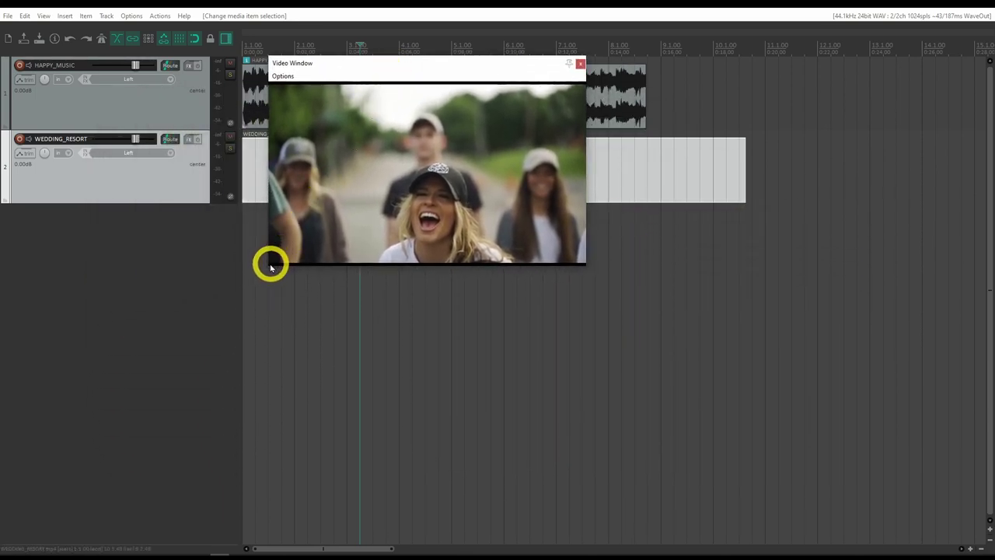
{"action": "left_click_drag", "start_coordinate": [269, 266], "coordinate": [326, 242]}
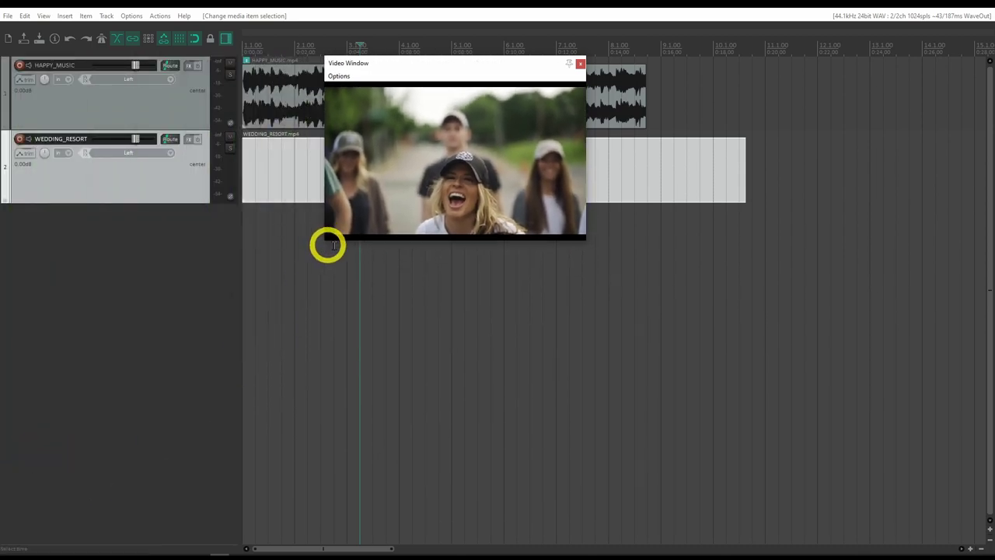
Try the Video window in full-screen and docked modes, restoring it to a floating window with the docker hidden.
{"action": "double_click", "coordinate": [437, 150]}
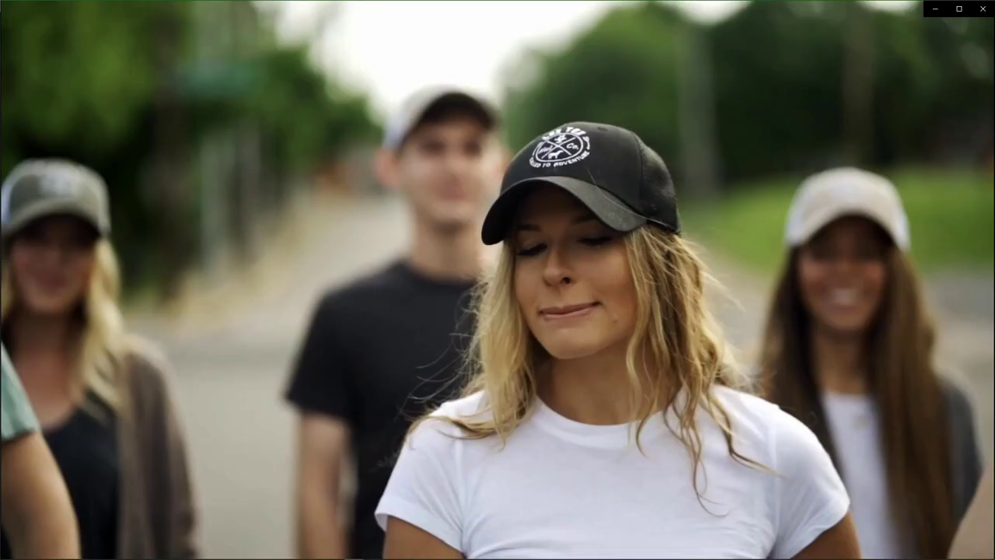
{"action": "double_click", "coordinate": [437, 152]}
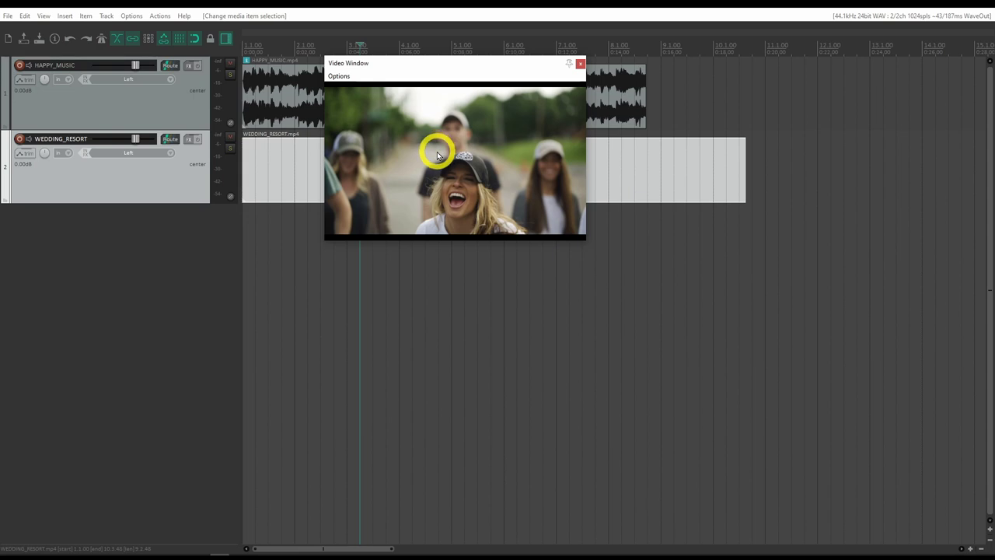
{"action": "right_click", "coordinate": [437, 156]}
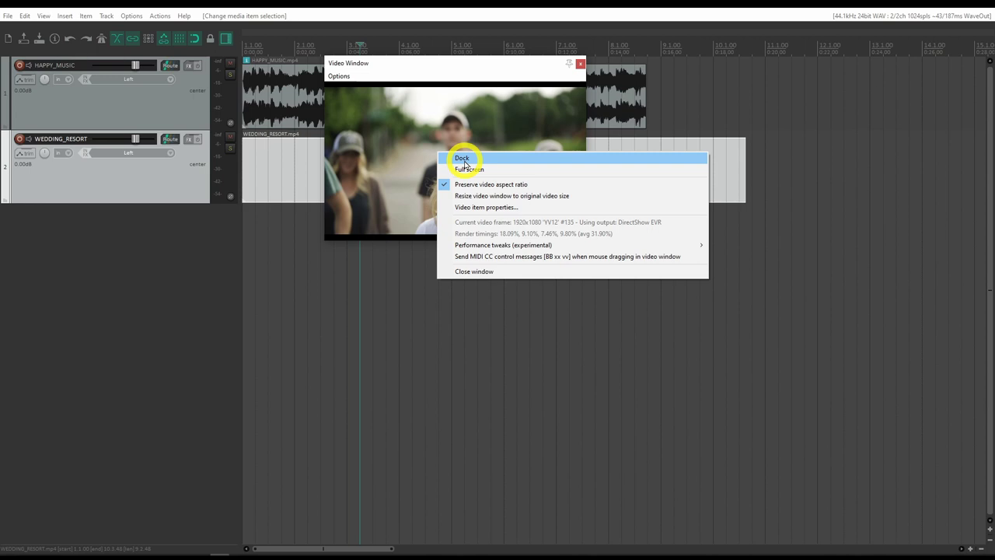
{"action": "left_click", "coordinate": [461, 159]}
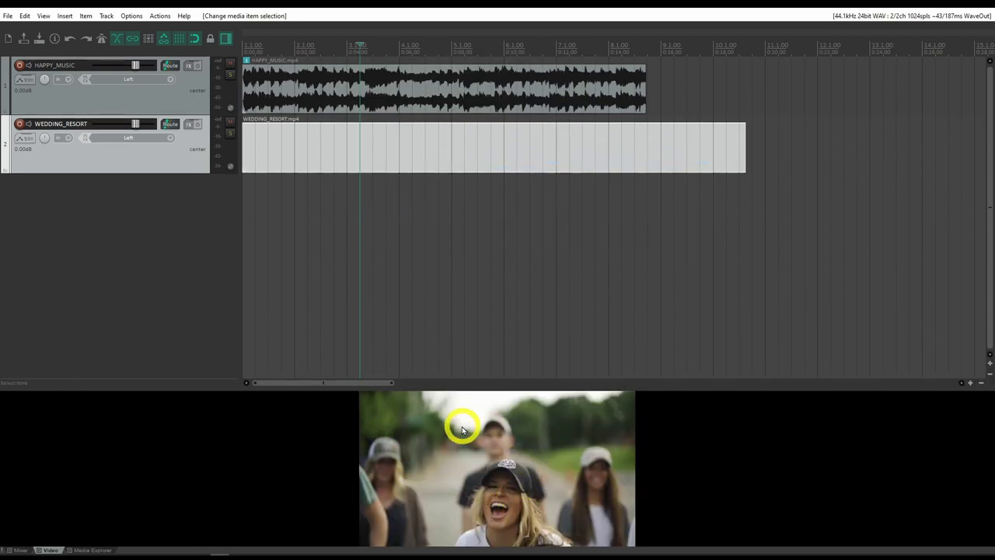
{"action": "right_click", "coordinate": [462, 430]}
{"action": "left_click", "coordinate": [485, 430]}
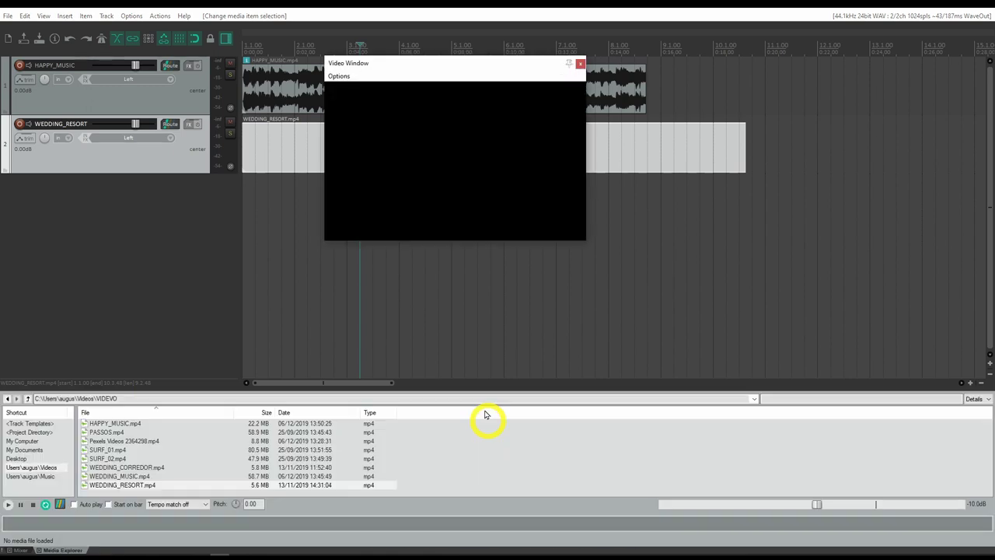
{"action": "key", "text": "alt+d"}
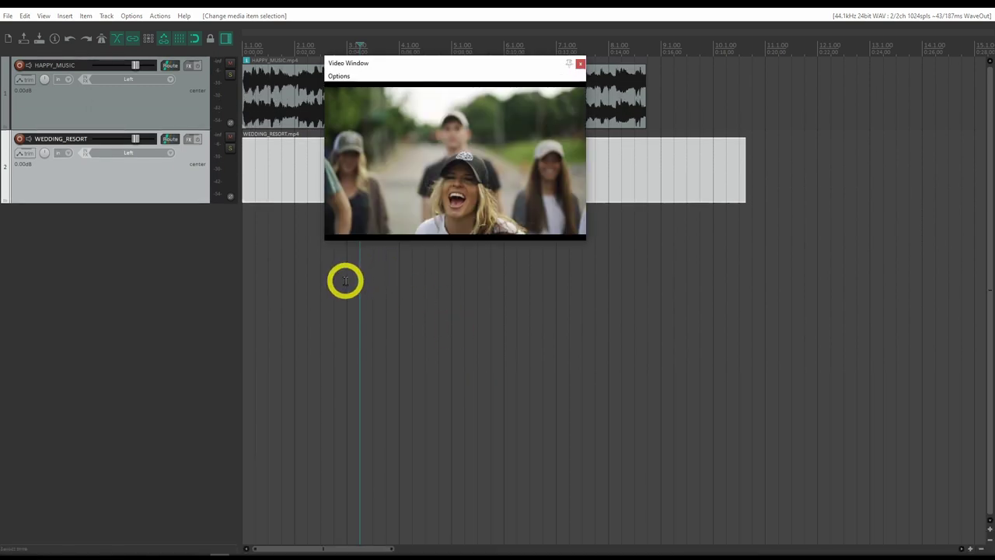
Examine the HAPPY_MUSIC video item properties from the Video window and dismiss them without changes.
{"action": "right_click", "coordinate": [386, 169]}
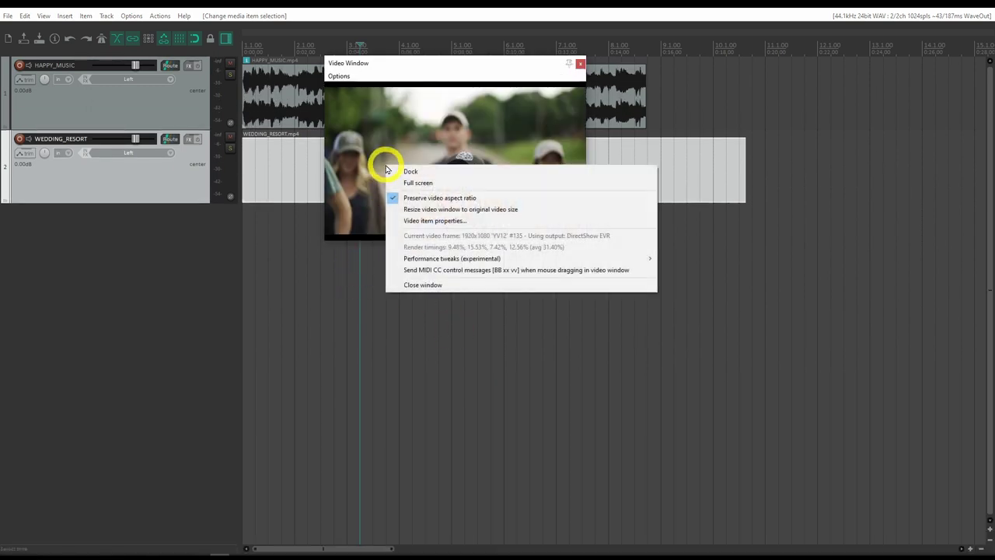
{"action": "left_click", "coordinate": [454, 224]}
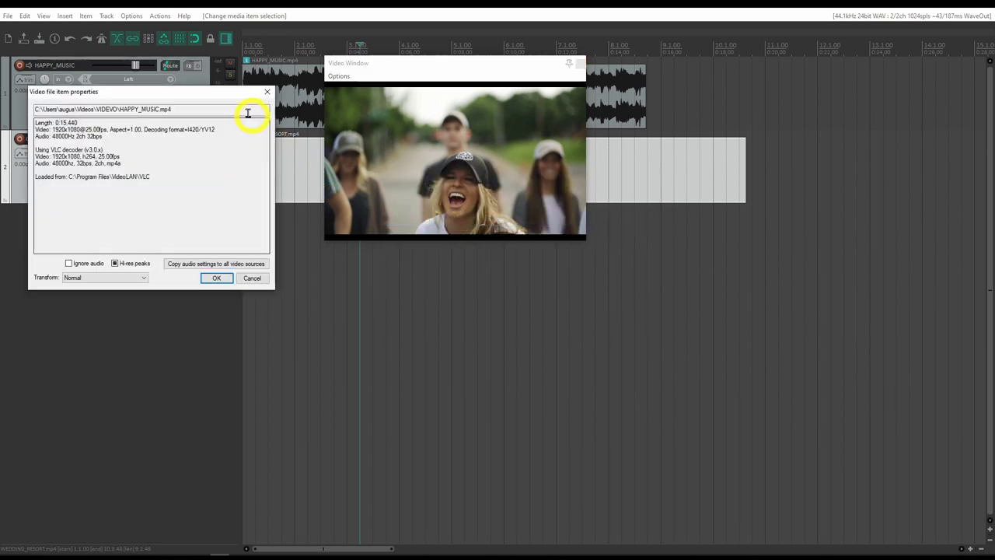
{"action": "left_click_drag", "start_coordinate": [225, 98], "coordinate": [490, 151]}
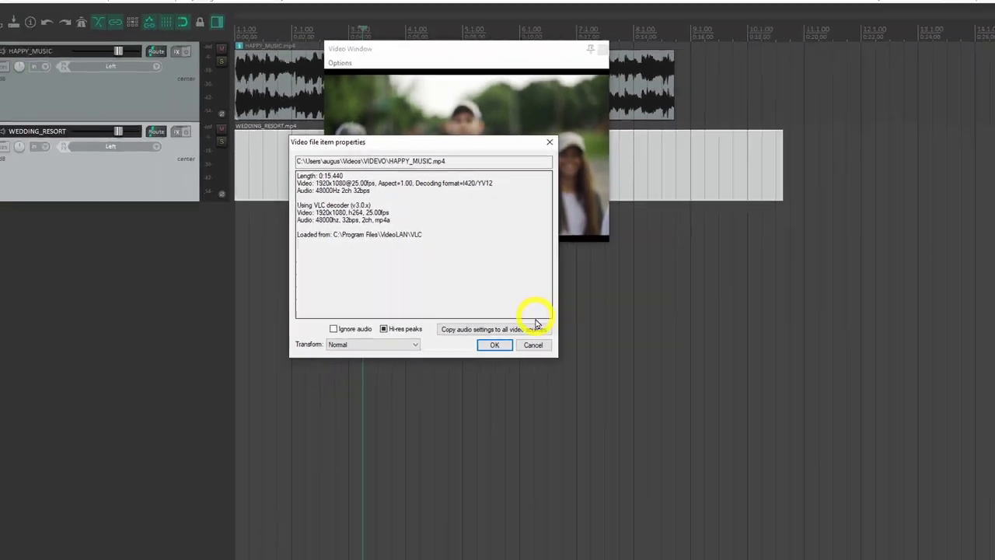
{"action": "left_click", "coordinate": [518, 335]}
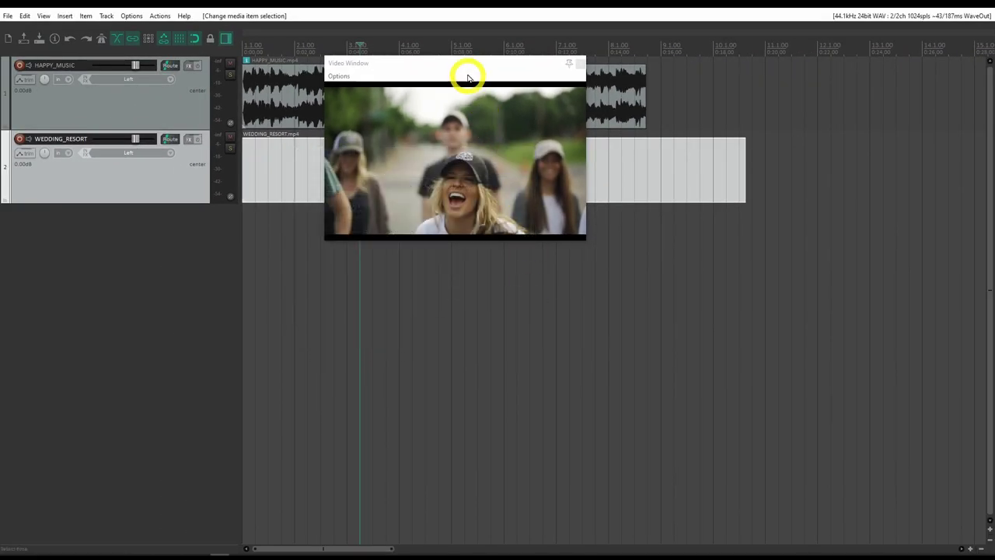
Enable Ignore audio in the HAPPY_MUSIC item's source properties, with the Video window and dialog placed side by side below its waveform.
{"action": "left_click_drag", "start_coordinate": [466, 65], "coordinate": [463, 244]}
{"action": "left_click", "coordinate": [386, 101]}
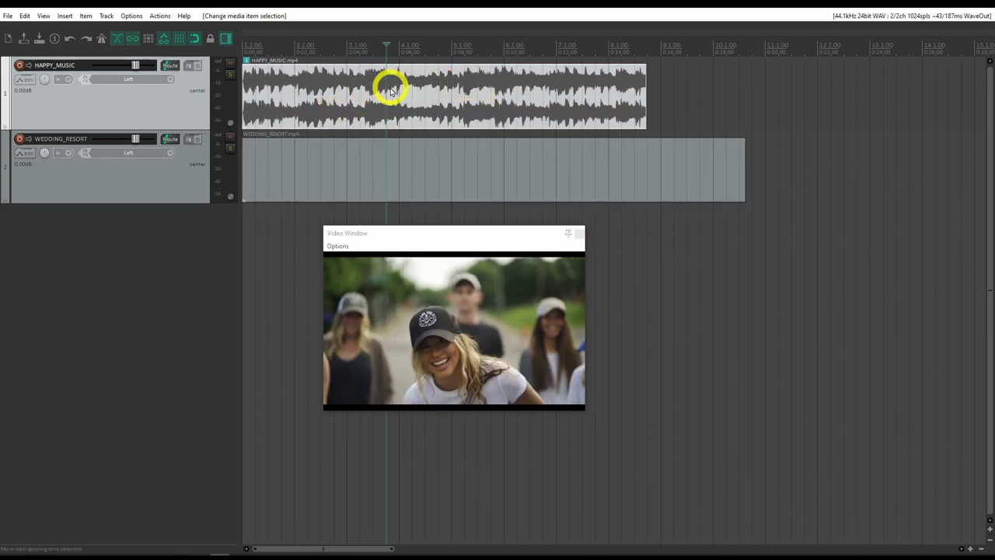
{"action": "right_click", "coordinate": [392, 90]}
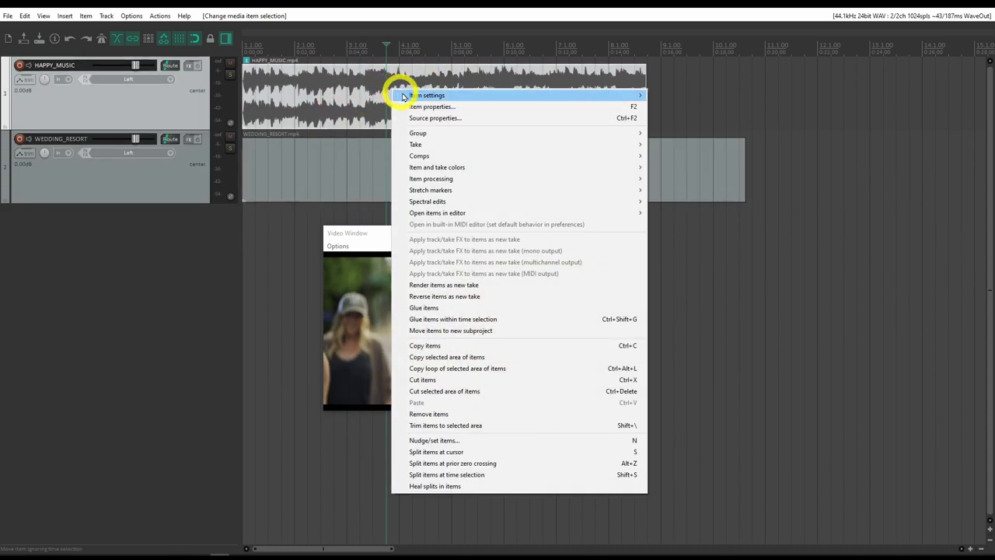
{"action": "left_click", "coordinate": [459, 119]}
{"action": "left_click_drag", "start_coordinate": [444, 147], "coordinate": [246, 109]}
{"action": "left_click_drag", "start_coordinate": [421, 236], "coordinate": [485, 118]}
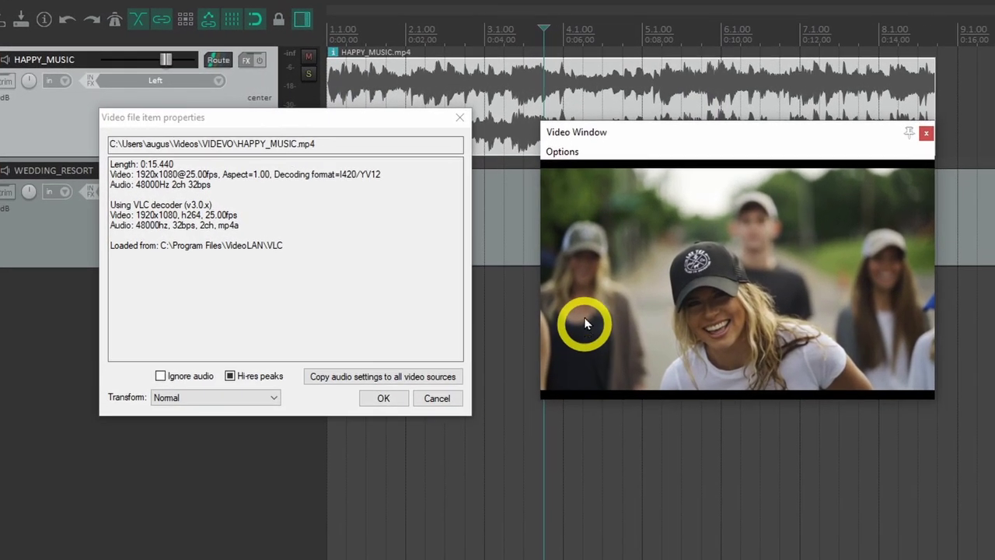
{"action": "left_click_drag", "start_coordinate": [606, 130], "coordinate": [615, 181]}
{"action": "left_click", "coordinate": [434, 128]}
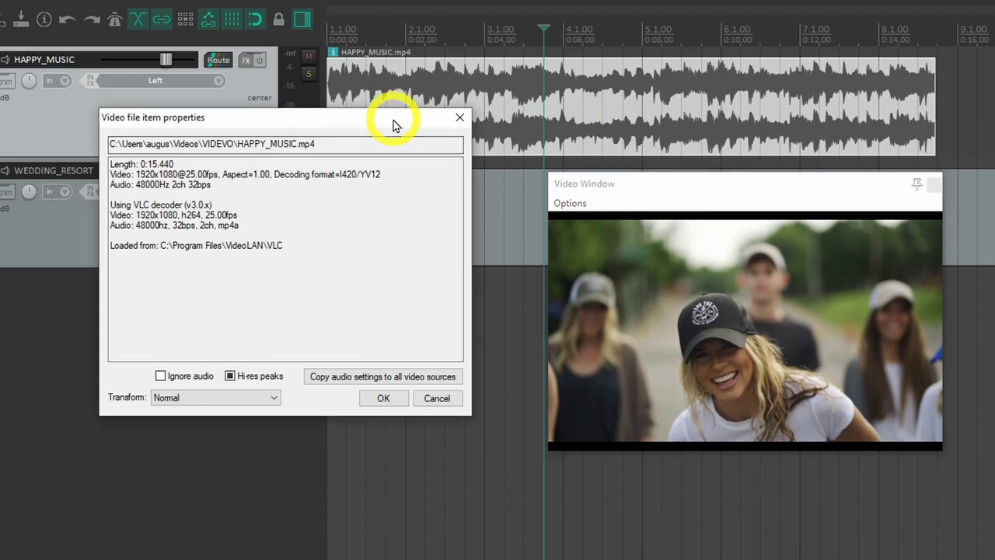
{"action": "left_click_drag", "start_coordinate": [391, 122], "coordinate": [448, 189]}
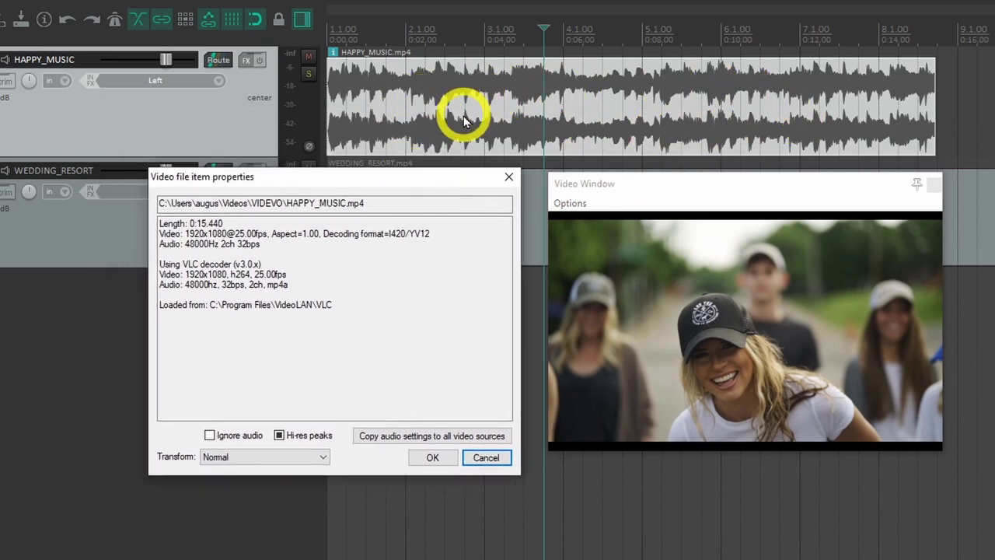
{"action": "left_click", "coordinate": [210, 436]}
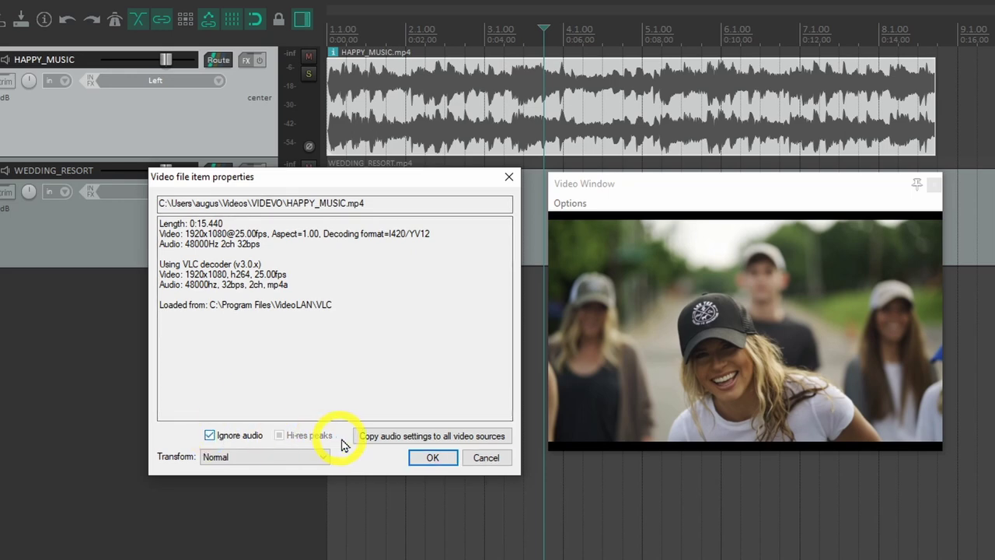
{"action": "left_click", "coordinate": [431, 457]}
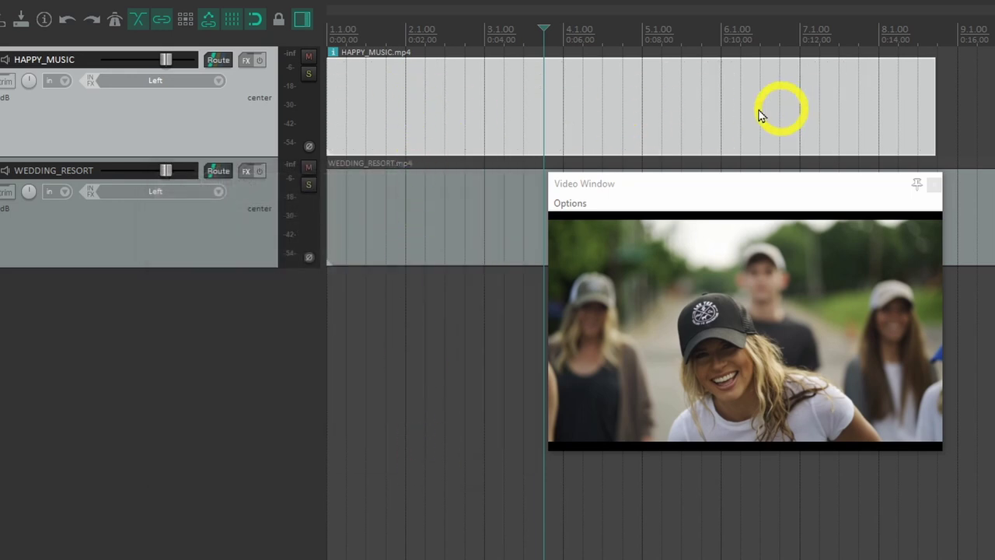
Apply the Vertical Flip transform in the HAPPY_MUSIC item's source properties.
{"action": "double_click", "coordinate": [422, 118]}
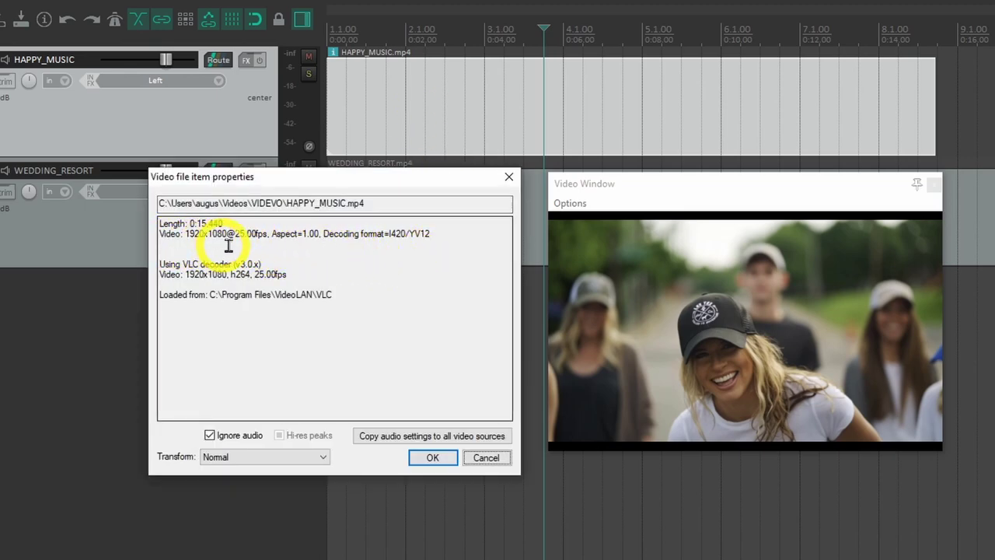
{"action": "left_click", "coordinate": [312, 457]}
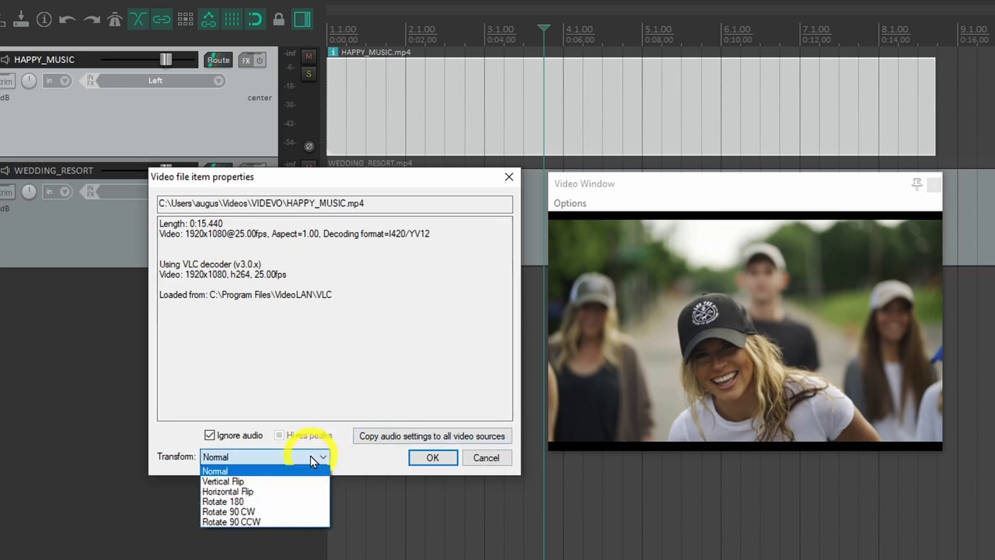
{"action": "left_click", "coordinate": [223, 481]}
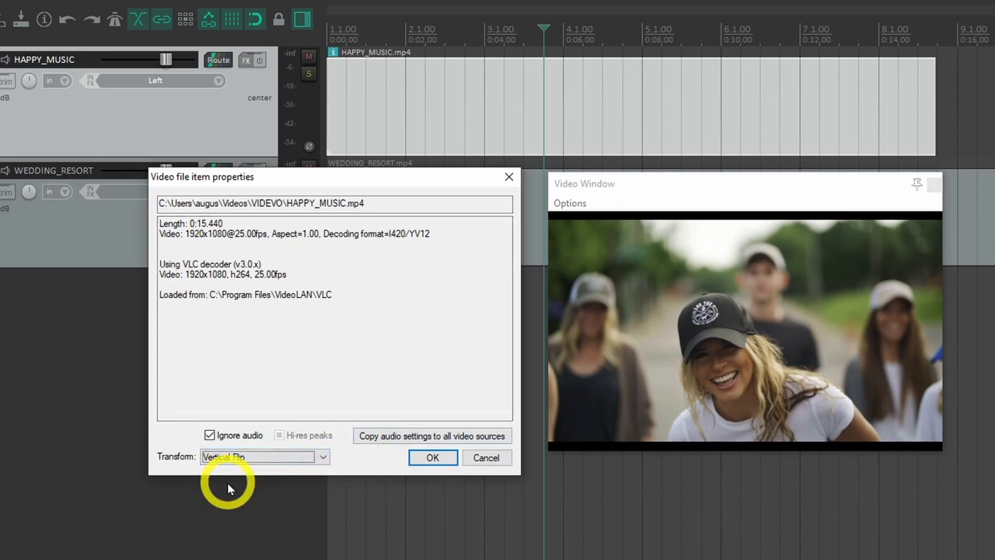
{"action": "left_click", "coordinate": [433, 458]}
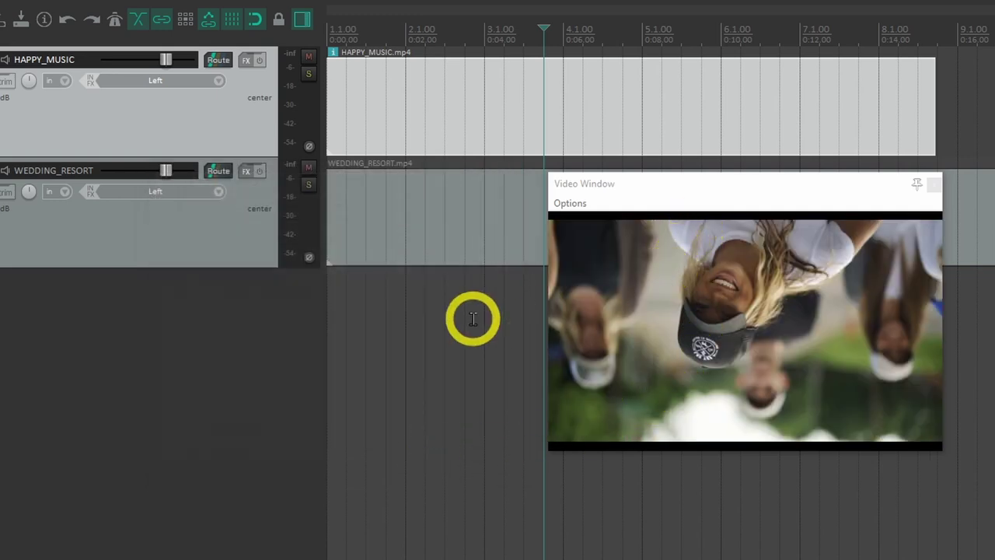
Change the HAPPY_MUSIC item's source transform to Rotate 90 CW and apply it.
{"action": "key", "text": "F2"}
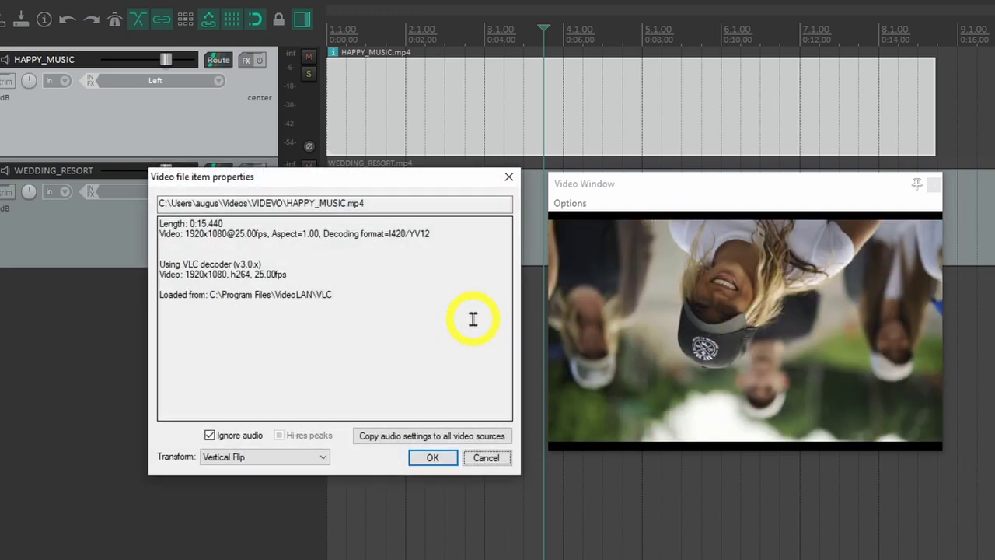
{"action": "left_click", "coordinate": [322, 458]}
{"action": "left_click", "coordinate": [249, 515]}
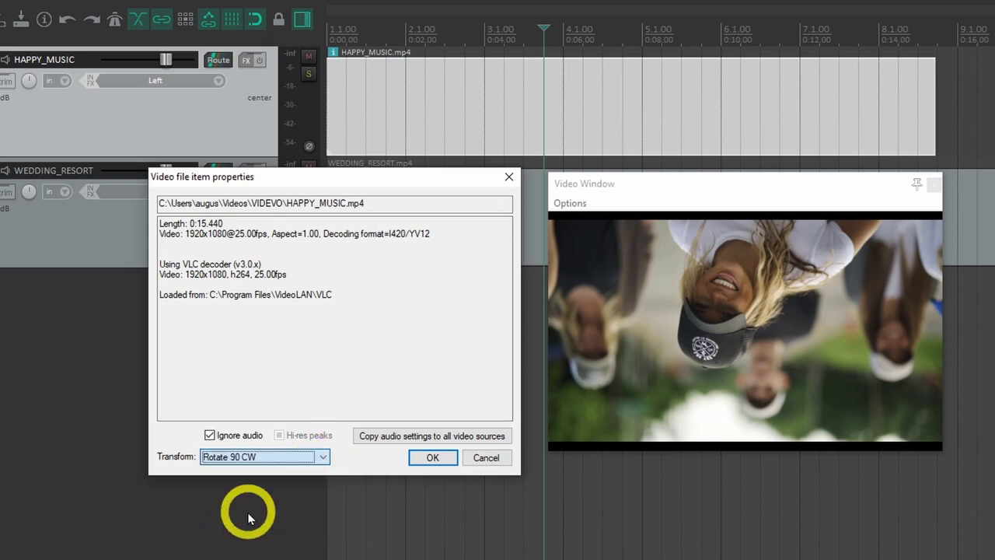
{"action": "left_click", "coordinate": [430, 459]}
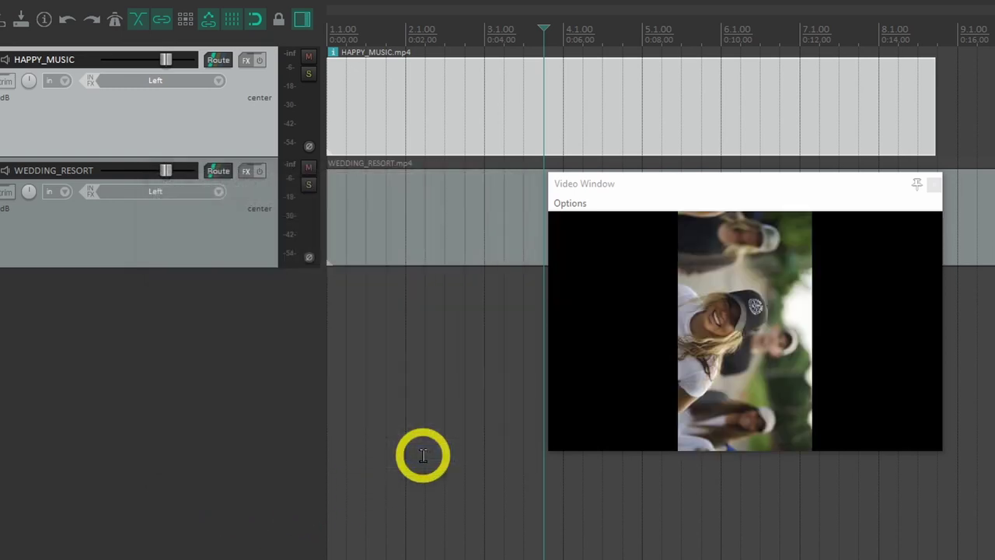
Reset the HAPPY_MUSIC item's source transform to Normal and apply it.
{"action": "key", "text": "F2"}
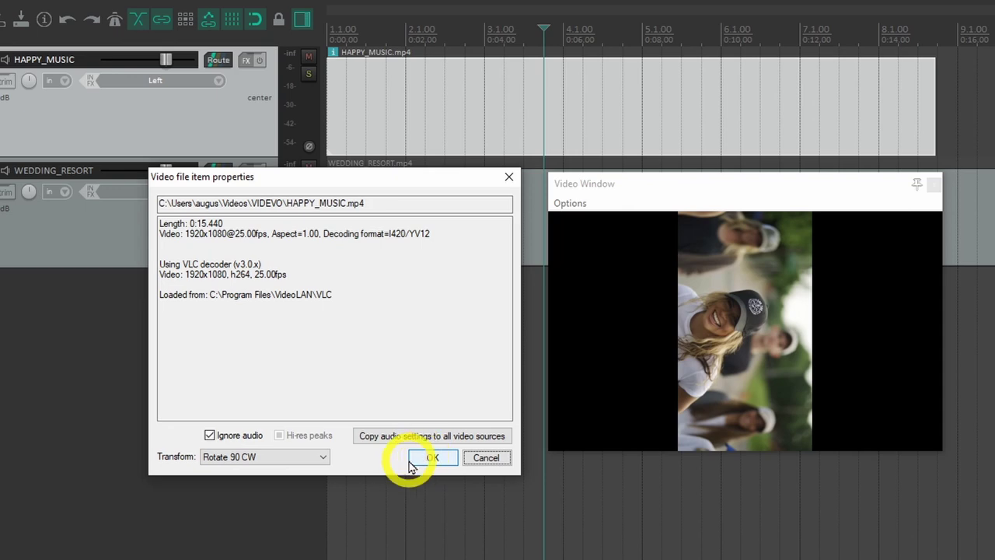
{"action": "left_click", "coordinate": [298, 459]}
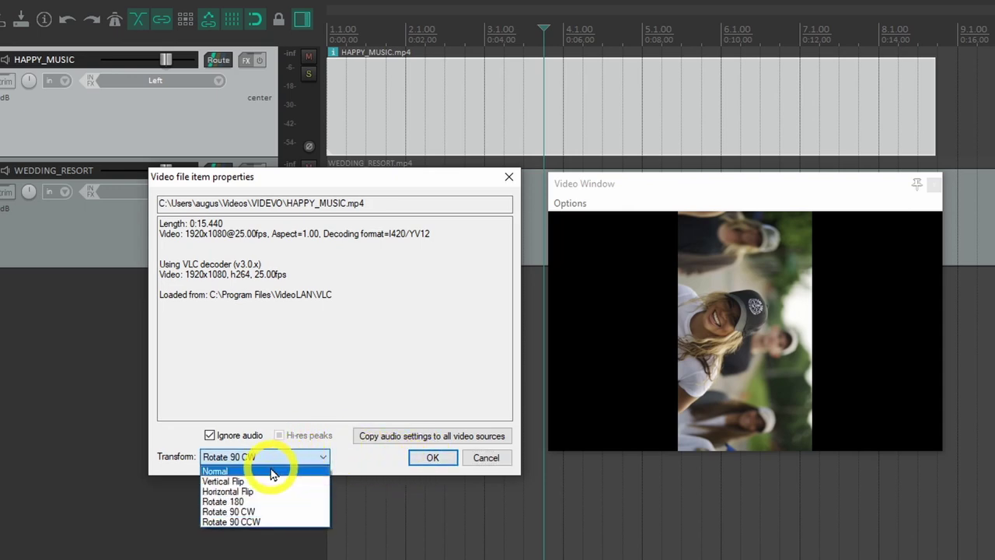
{"action": "left_click", "coordinate": [272, 472]}
{"action": "left_click", "coordinate": [431, 459]}
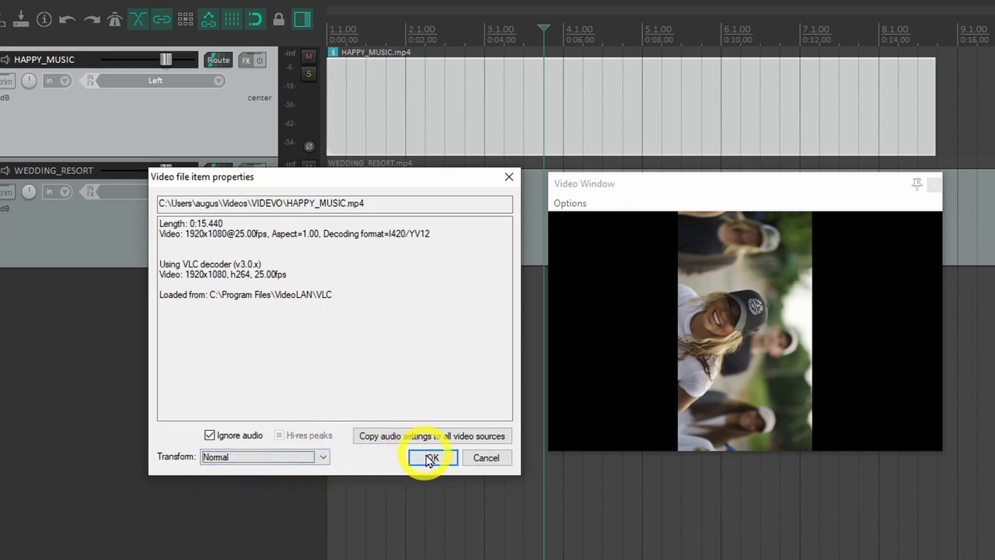
{"action": "left_click", "coordinate": [434, 460]}
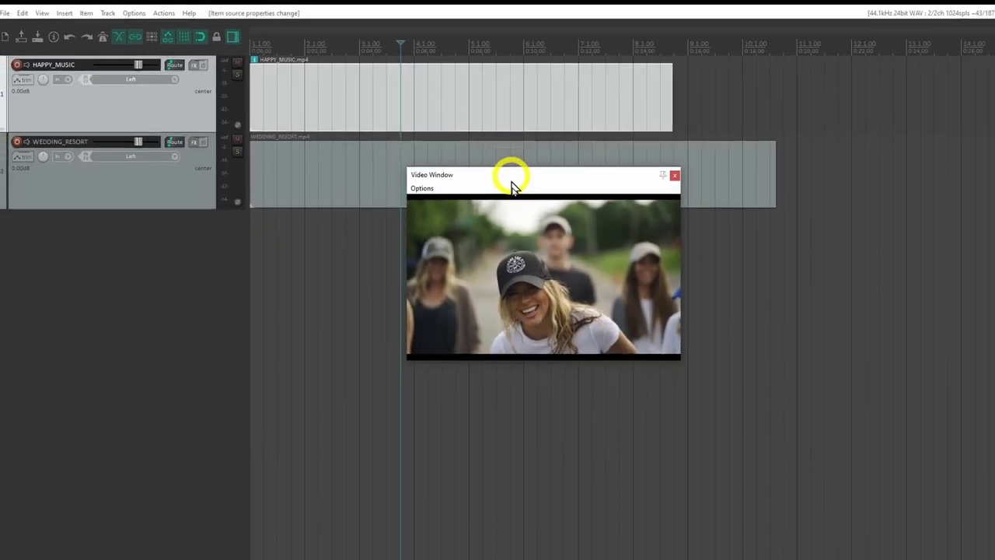
Test video layering by shifting the HAPPY_MUSIC item about 7.5 seconds later and back, and by swapping the two tracks' order and back.
{"action": "left_click_drag", "start_coordinate": [650, 217], "coordinate": [675, 289]}
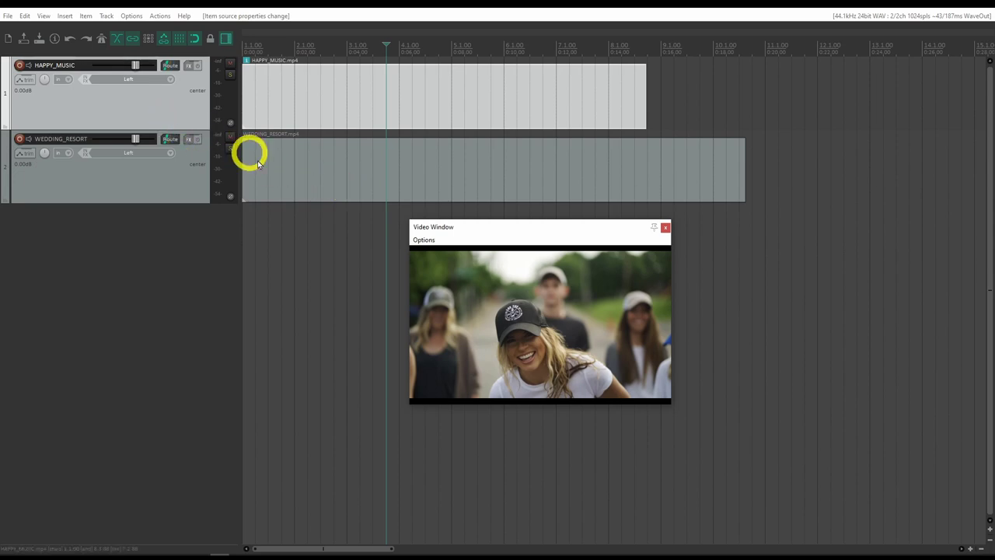
{"action": "left_click_drag", "start_coordinate": [283, 107], "coordinate": [476, 115]}
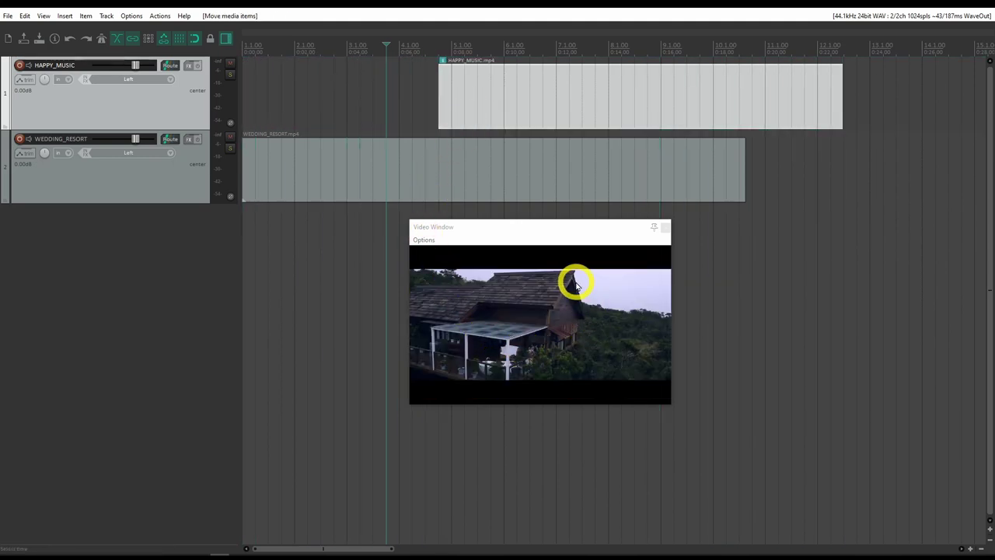
{"action": "left_click_drag", "start_coordinate": [595, 93], "coordinate": [386, 104]}
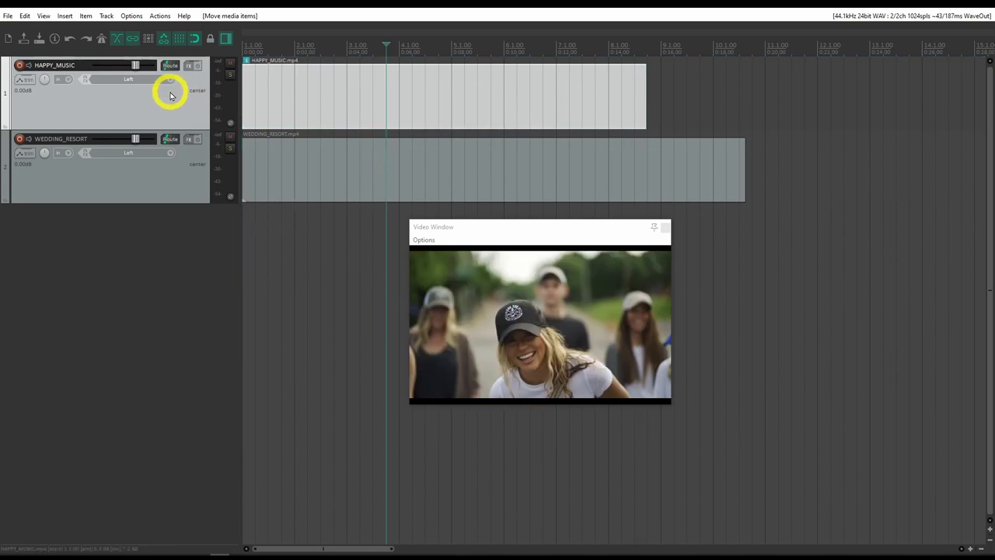
{"action": "left_click_drag", "start_coordinate": [178, 182], "coordinate": [178, 66]}
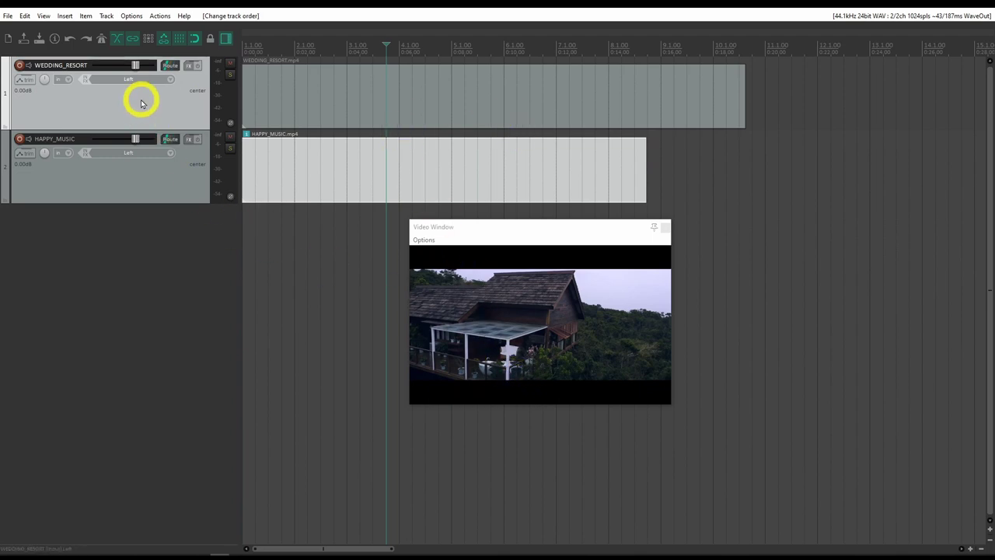
{"action": "left_click_drag", "start_coordinate": [140, 98], "coordinate": [129, 205]}
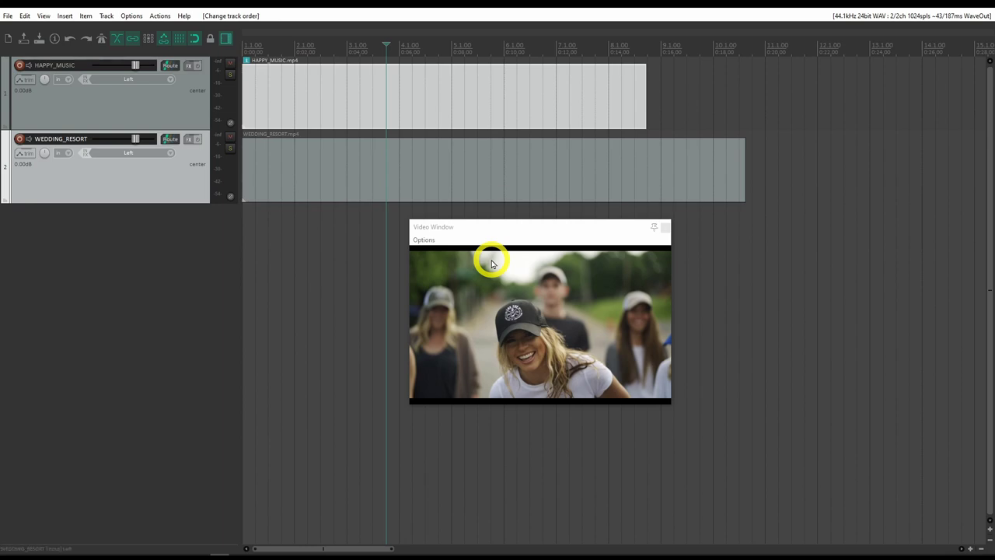
Park the Video window in the empty lower-right area of the arrange view and add a new track below WEDDING_RESORT.
{"action": "left_click_drag", "start_coordinate": [483, 239], "coordinate": [791, 377]}
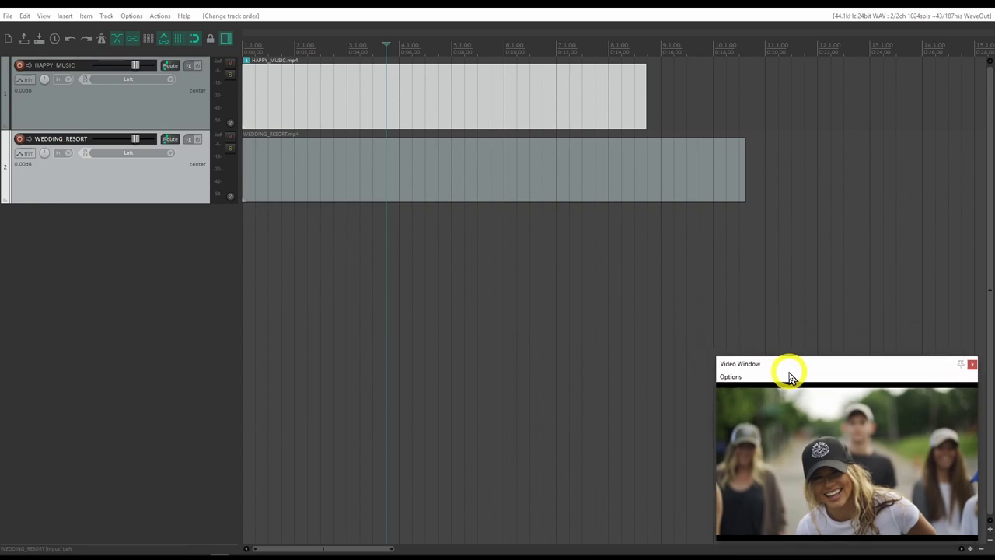
{"action": "left_click", "coordinate": [134, 221]}
{"action": "double_click", "coordinate": [135, 238]}
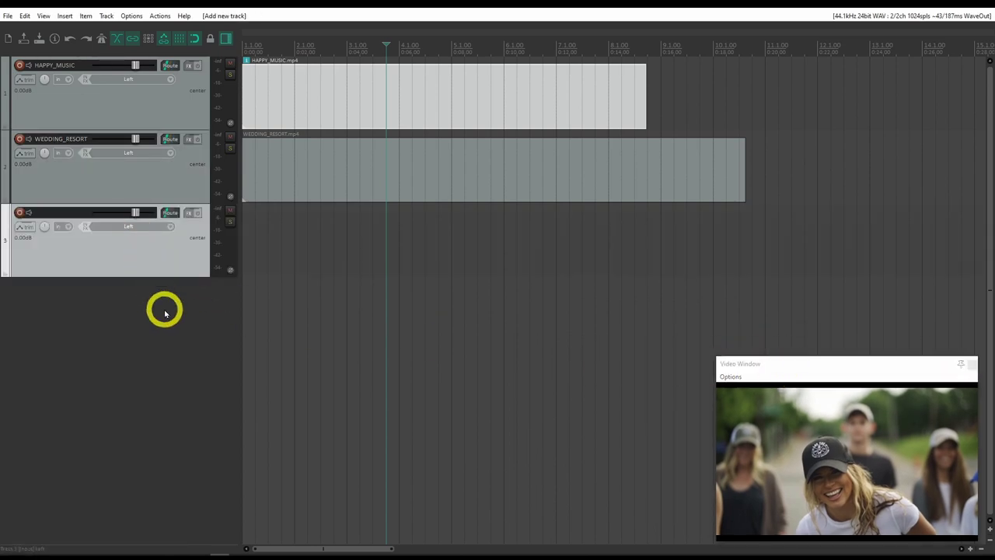
Insert the Don't_Let_Me_Go WAV song from the MUSICAS\ARTLIST folder at the start of the new track and hide the Media Explorer.
{"action": "key", "text": "ctrl+alt+x"}
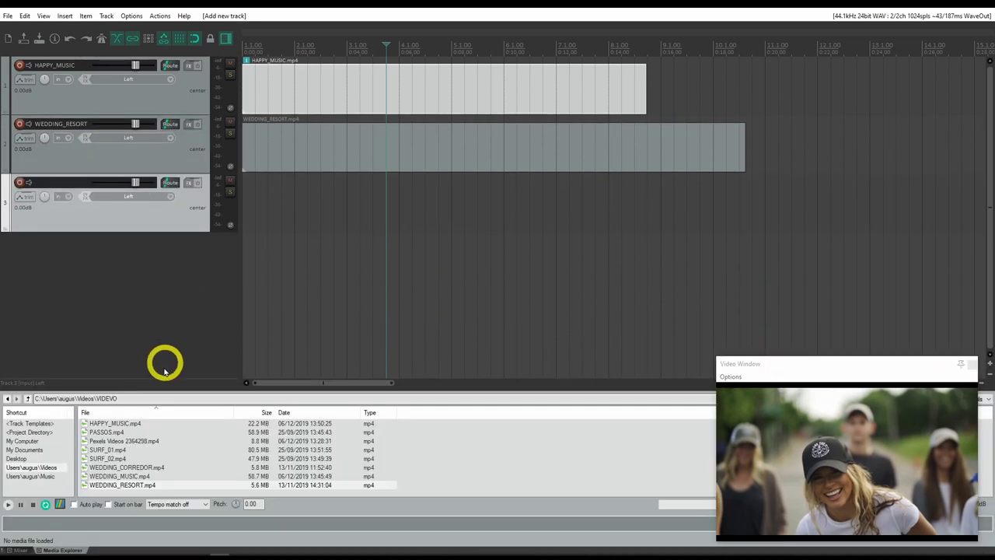
{"action": "left_click", "coordinate": [54, 477]}
{"action": "double_click", "coordinate": [108, 441]}
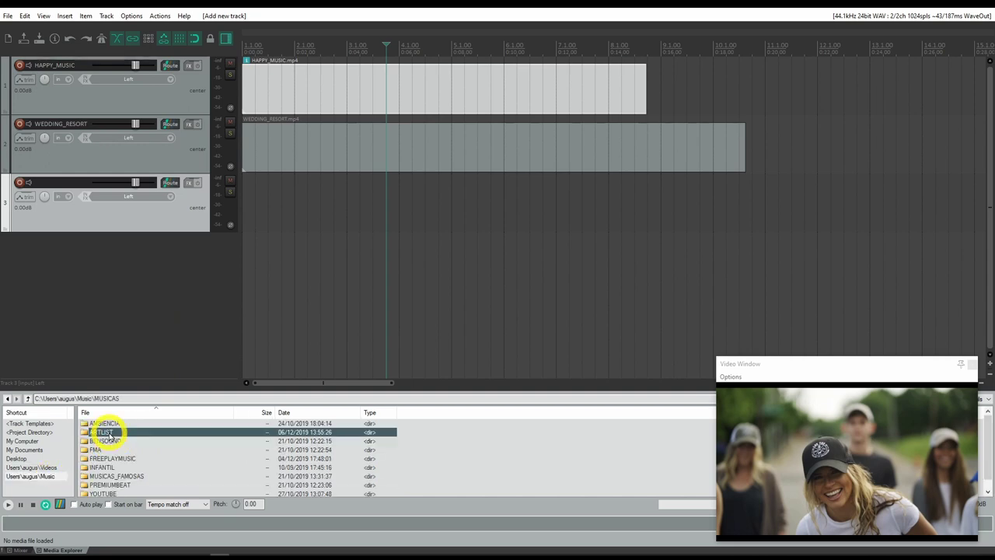
{"action": "double_click", "coordinate": [109, 433]}
{"action": "left_click_drag", "start_coordinate": [100, 423], "coordinate": [233, 226]}
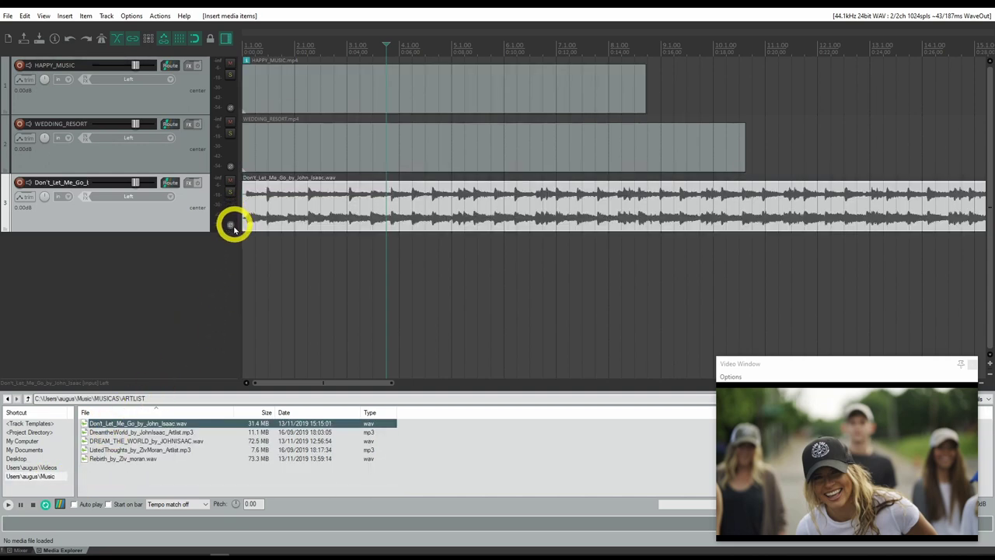
{"action": "key", "text": "ctrl+alt+x"}
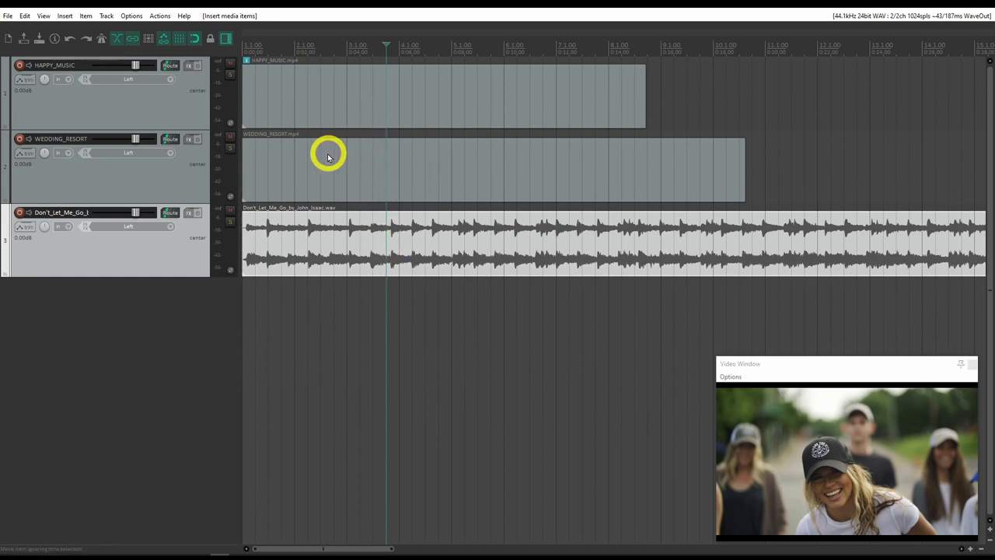
Split the HAPPY_MUSIC item at 0:02 and 0:04 and delete the section in between.
{"action": "left_click", "coordinate": [293, 99]}
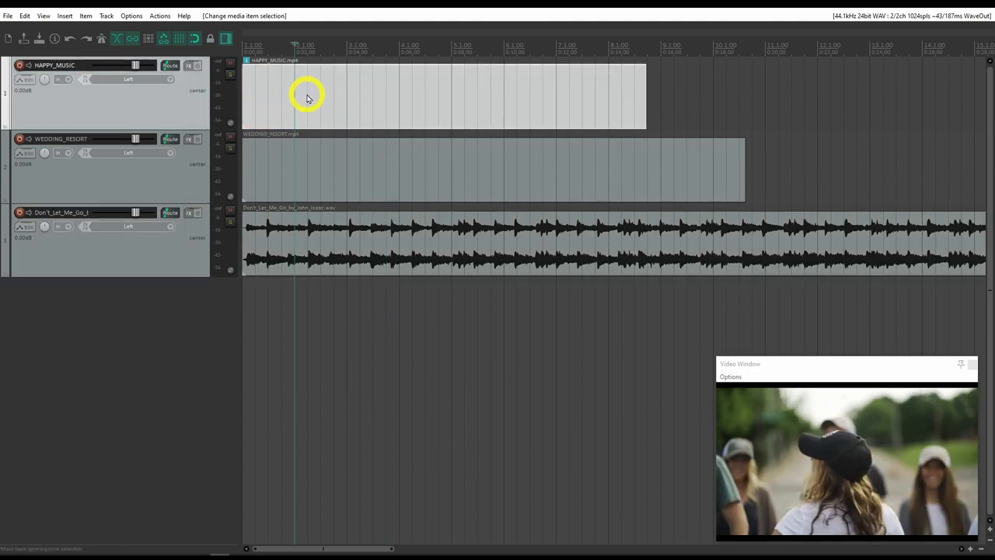
{"action": "key", "text": "s"}
{"action": "left_click", "coordinate": [347, 95]}
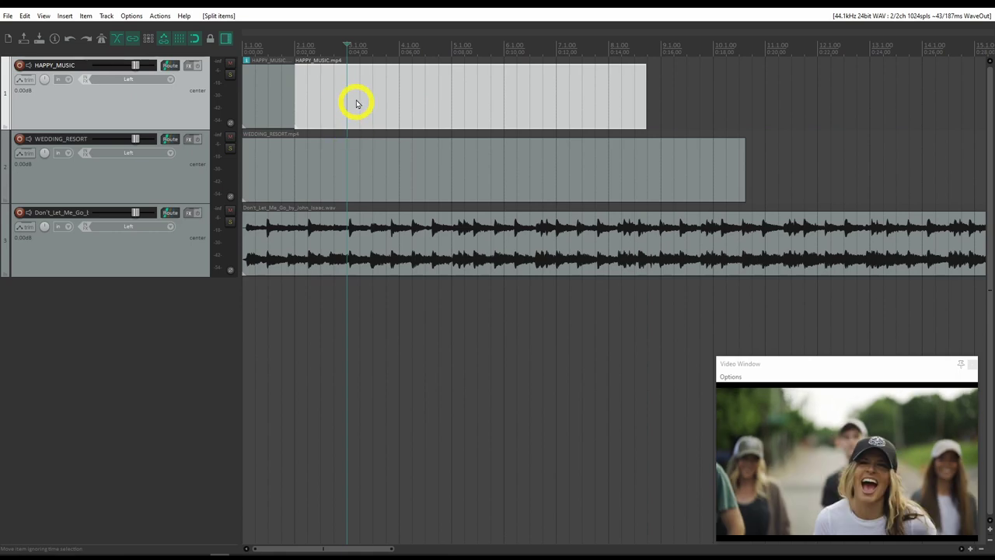
{"action": "key", "text": "s"}
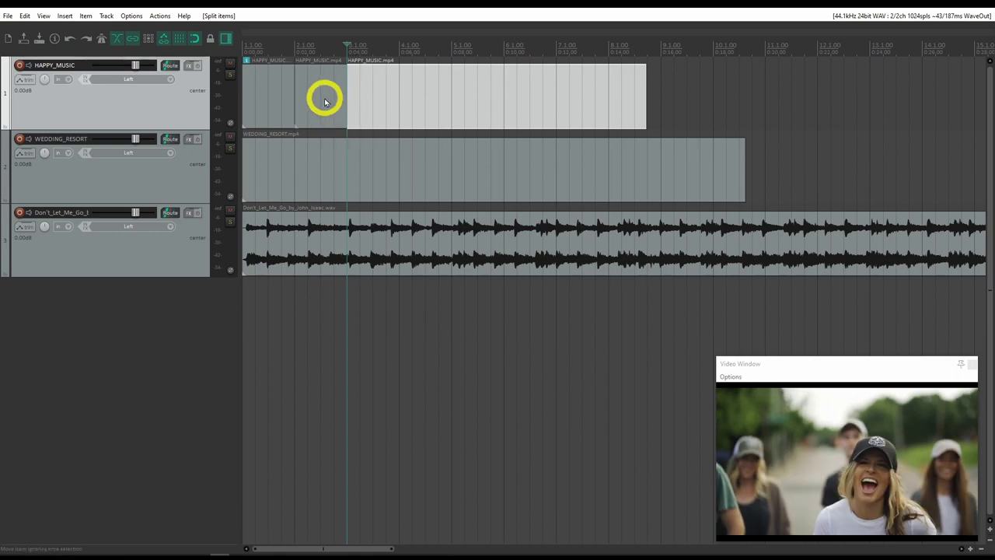
{"action": "left_click", "coordinate": [324, 98]}
{"action": "key", "text": "Delete"}
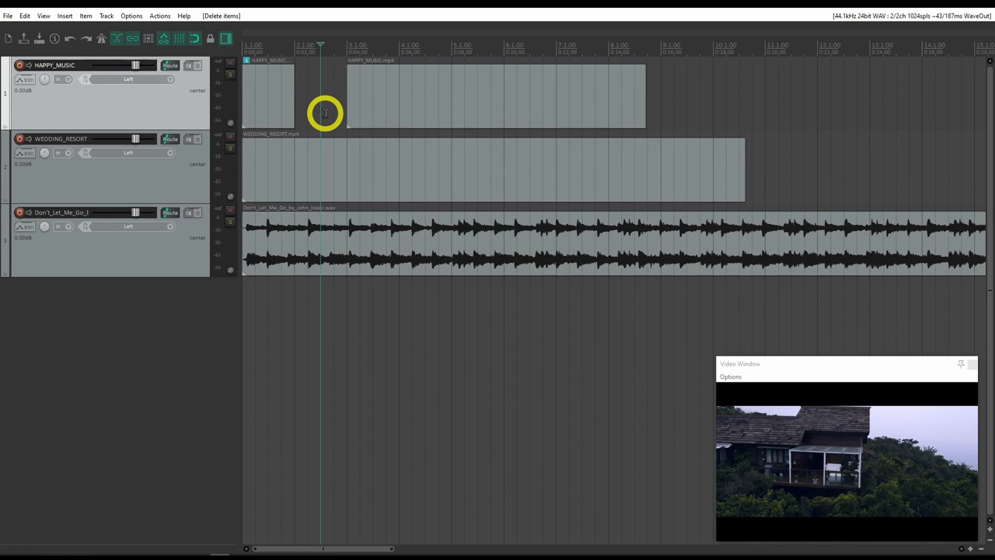
Play the project from the start past the gap in HAPPY_MUSIC to check the cut, and stop playback.
{"action": "key", "text": "Home"}
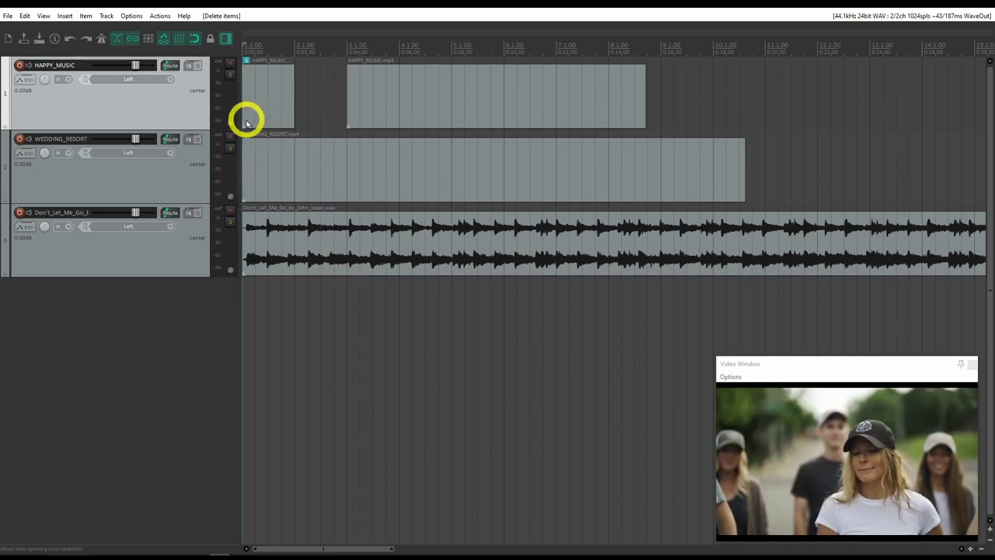
{"action": "key", "text": "space"}
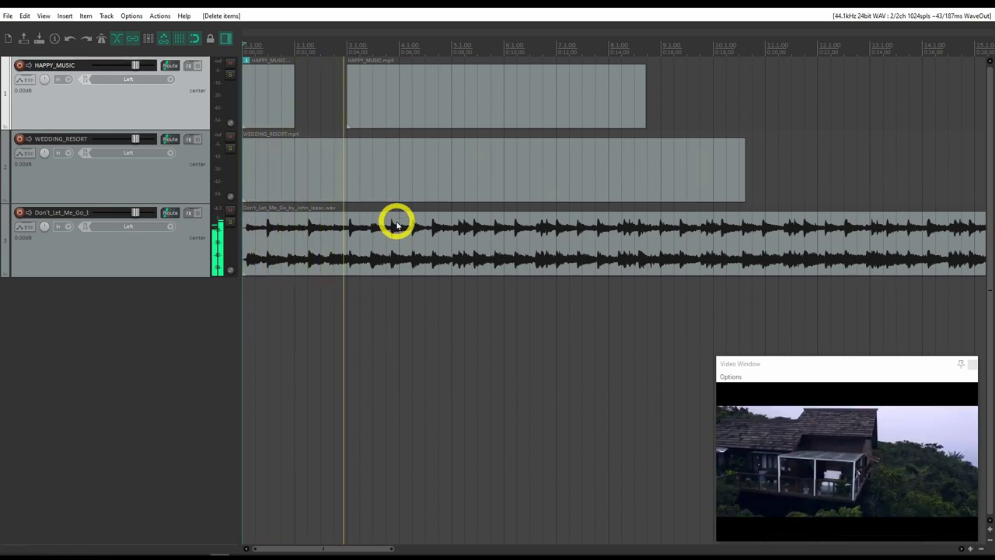
{"action": "key", "text": "space"}
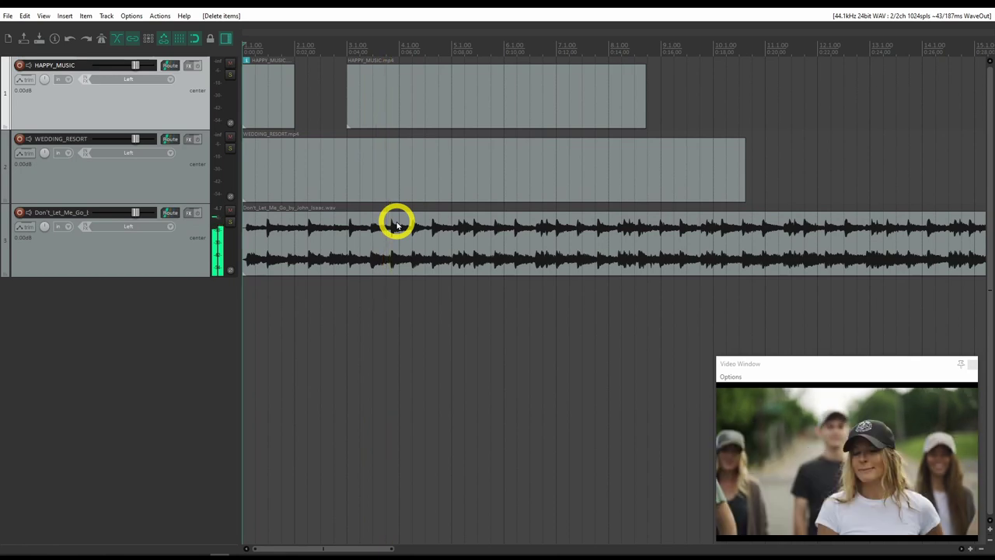
Split the remaining long HAPPY_MUSIC item at 0:07 and 0:09 and delete the section in between.
{"action": "left_click", "coordinate": [422, 105]}
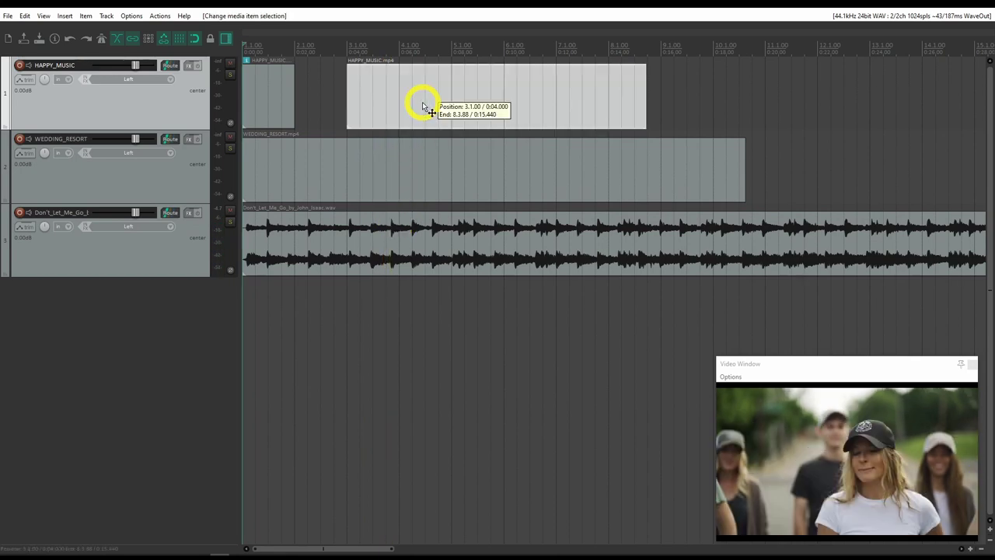
{"action": "key", "text": "s"}
{"action": "left_click", "coordinate": [476, 96]}
{"action": "key", "text": "s"}
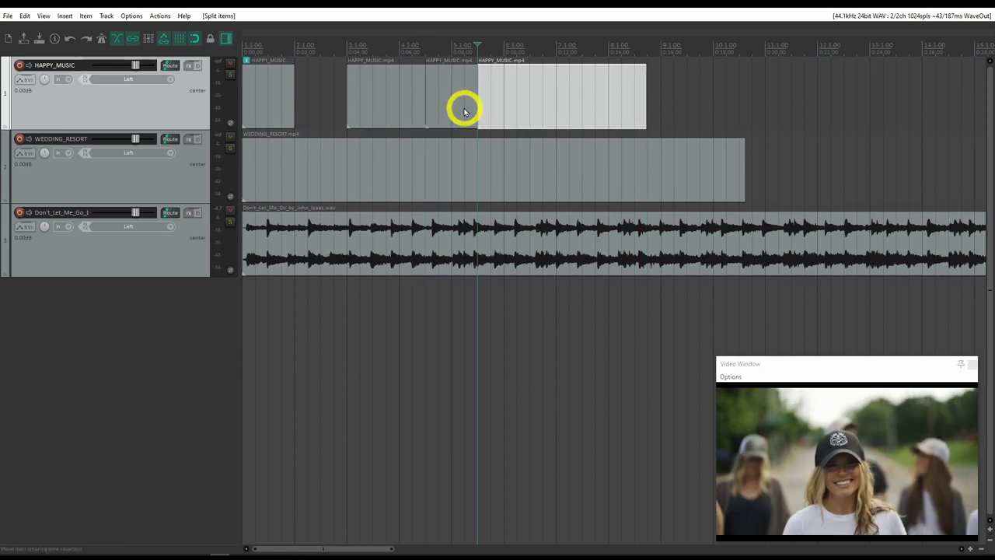
{"action": "left_click", "coordinate": [461, 103]}
{"action": "key", "text": "Delete"}
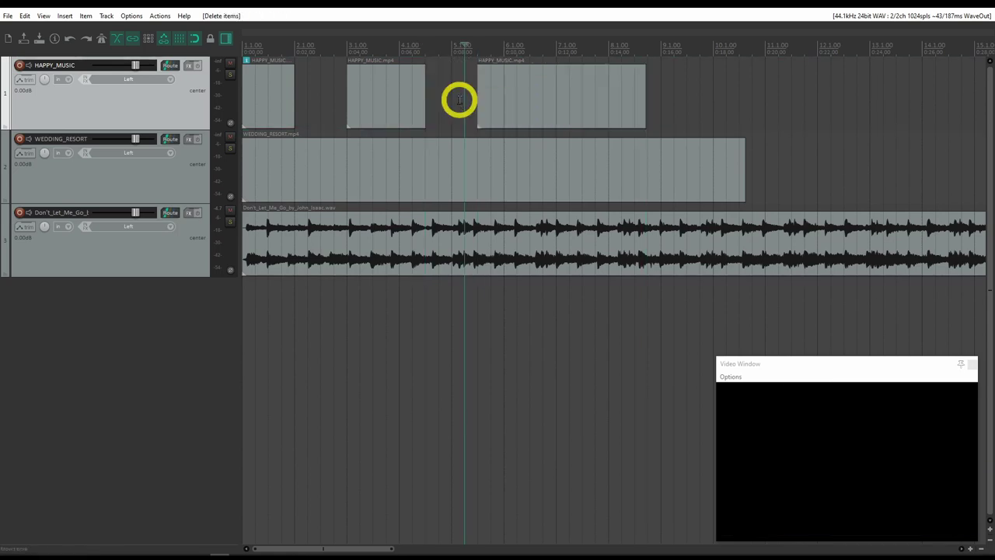
Try moving the last HAPPY_MUSIC piece earlier against the preceding one to close the second gap, and undo the move.
{"action": "left_click", "coordinate": [520, 106]}
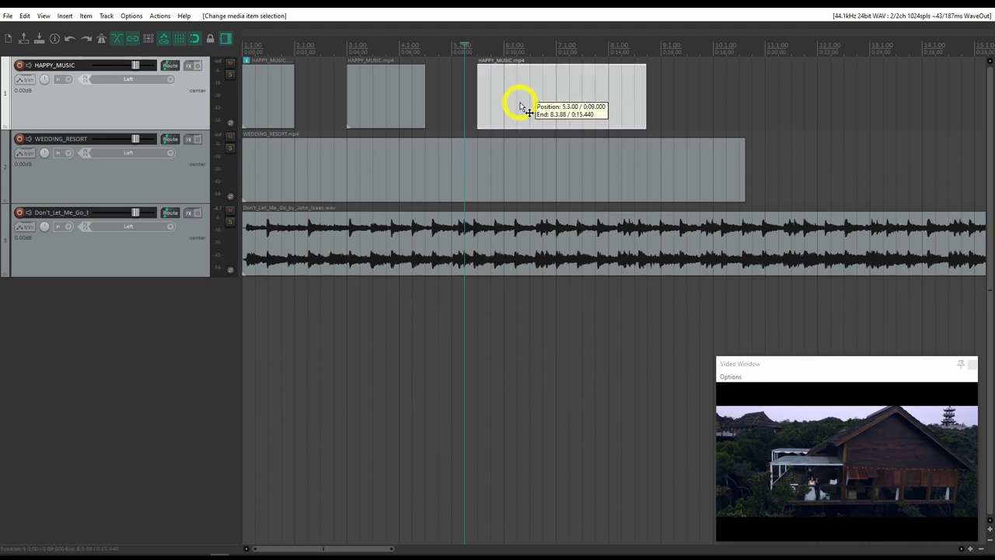
{"action": "left_click_drag", "start_coordinate": [520, 107], "coordinate": [429, 92]}
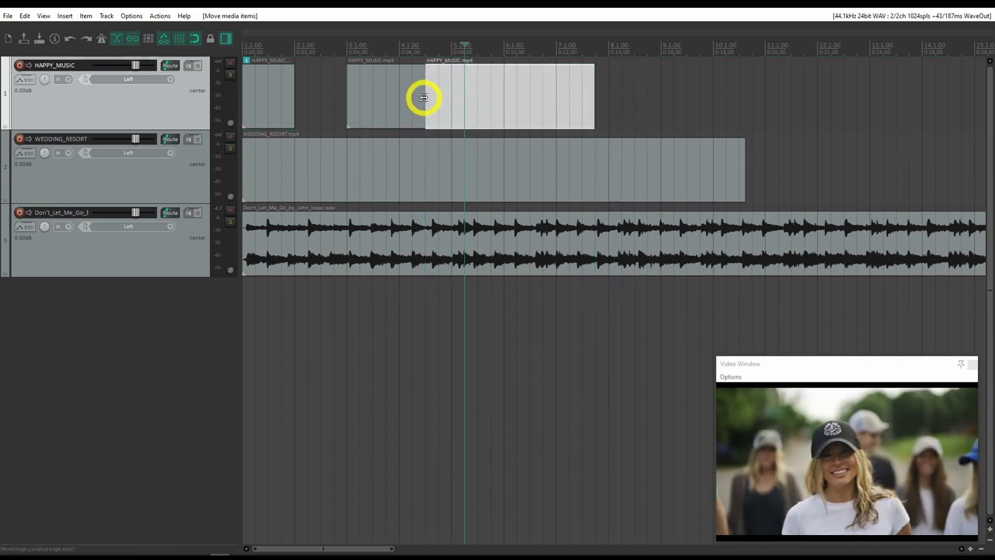
{"action": "key", "text": "ctrl+z"}
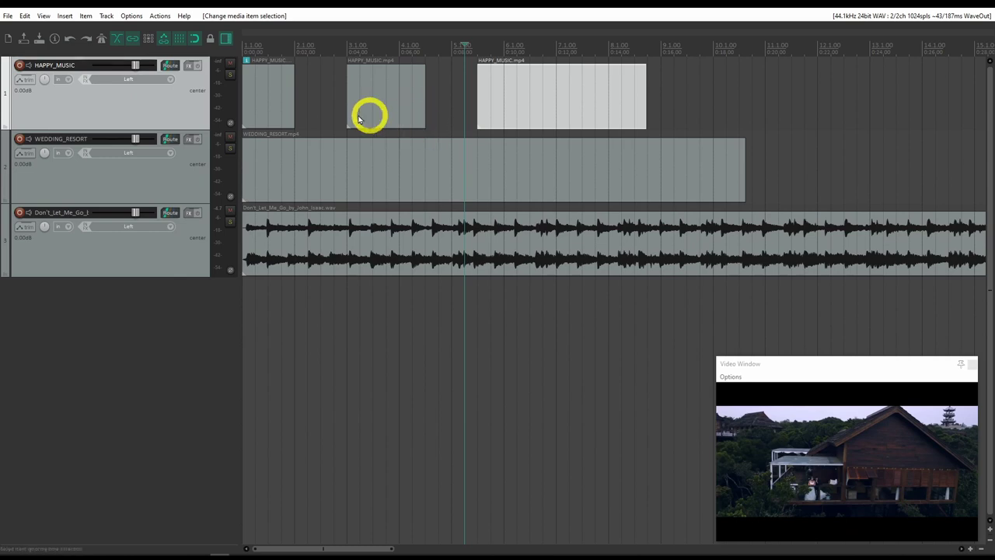
Enable per-track ripple editing and extend the start of the last HAPPY_MUSIC piece back to 0:07, against the preceding piece.
{"action": "left_click", "coordinate": [149, 39]}
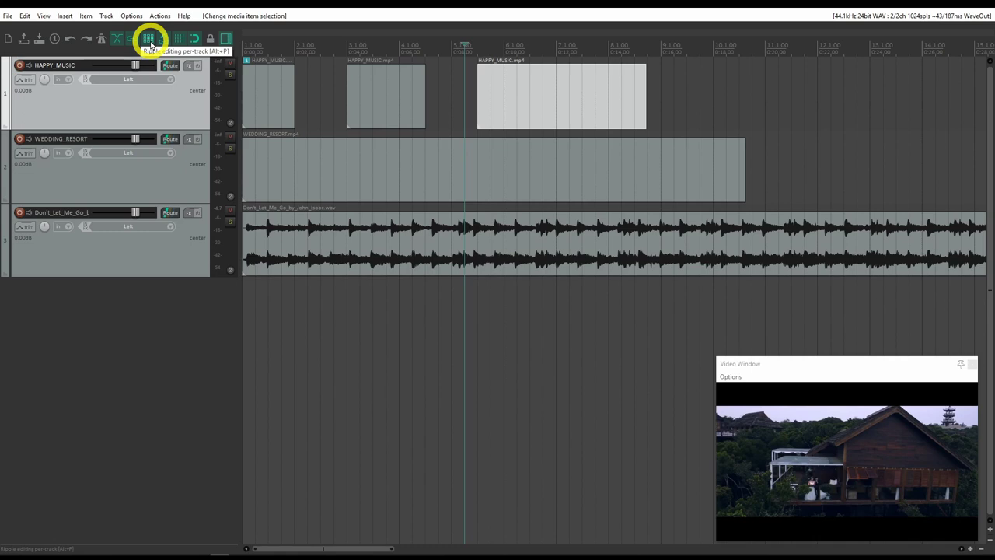
{"action": "right_click", "coordinate": [150, 41]}
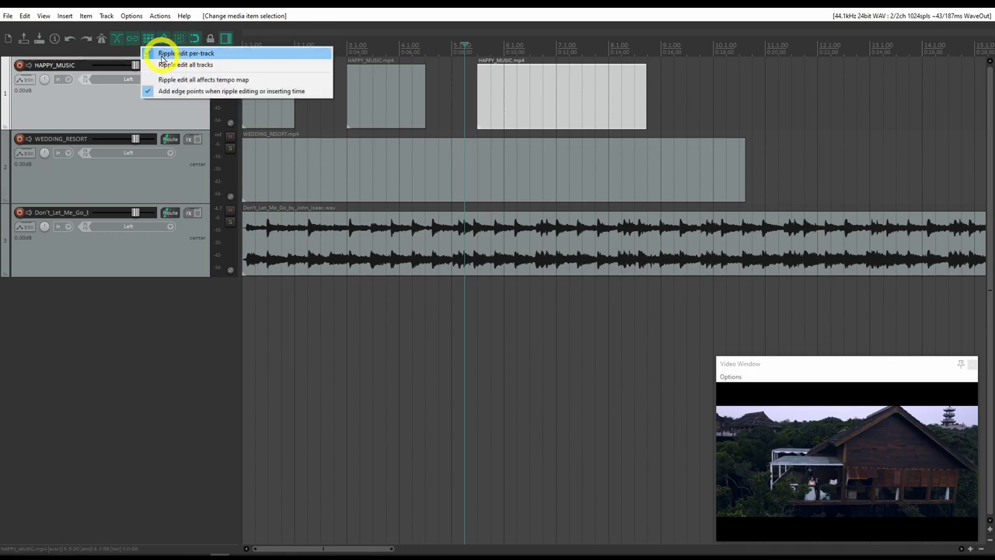
{"action": "left_click", "coordinate": [488, 98]}
{"action": "left_click_drag", "start_coordinate": [479, 98], "coordinate": [427, 98]}
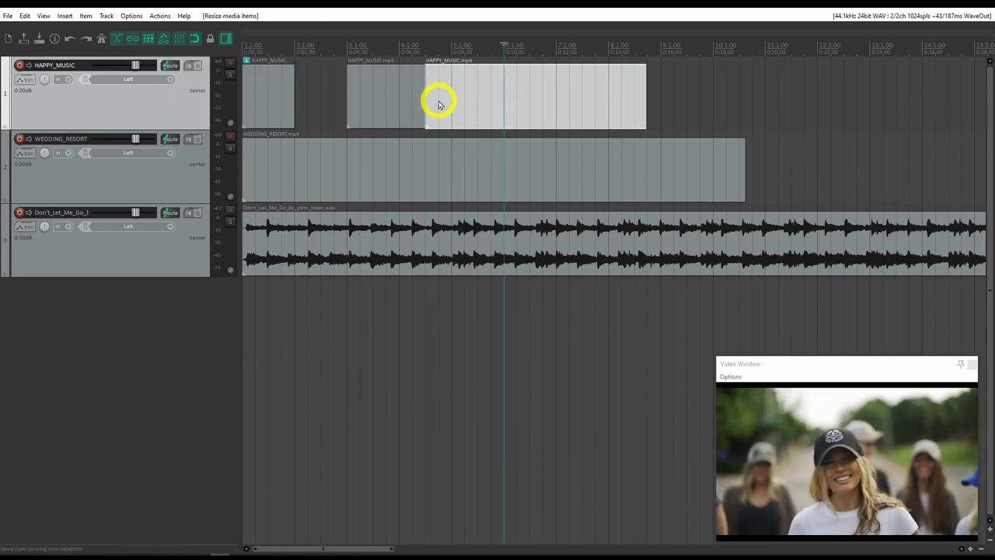
Split the extended last HAPPY_MUSIC piece at 0:09 to isolate the section from 0:07 to 0:09.
{"action": "left_click", "coordinate": [474, 94]}
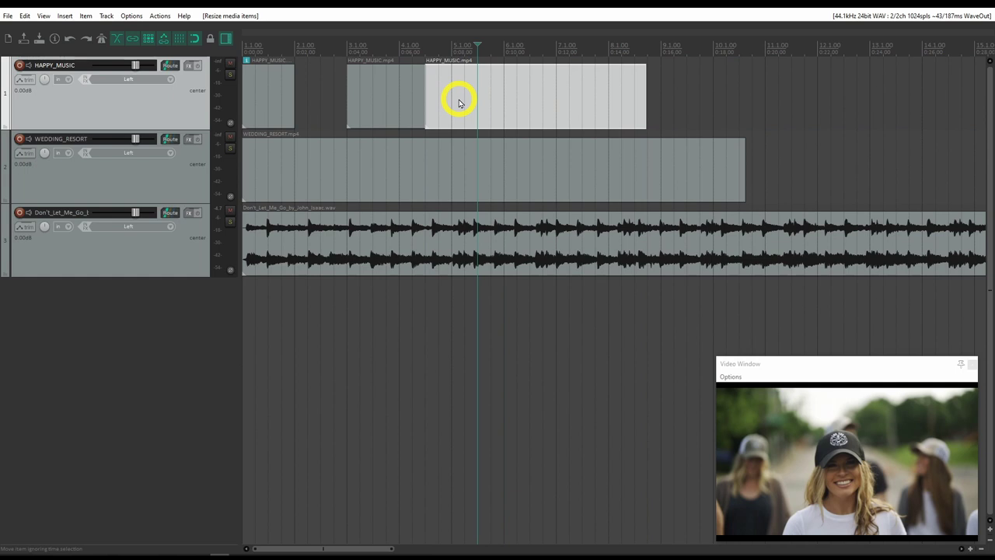
{"action": "key", "text": "s"}
{"action": "left_click", "coordinate": [456, 92]}
{"action": "left_click", "coordinate": [528, 97]}
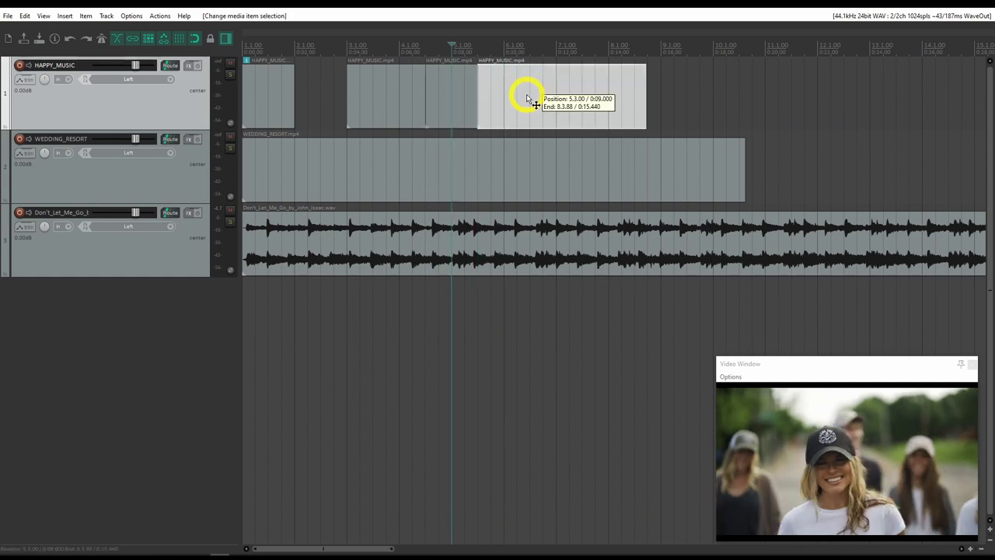
Try deleting the 0:07–0:09 HAPPY_MUSIC section with per-track ripple, play across the join, and undo the deletion.
{"action": "left_click", "coordinate": [430, 99]}
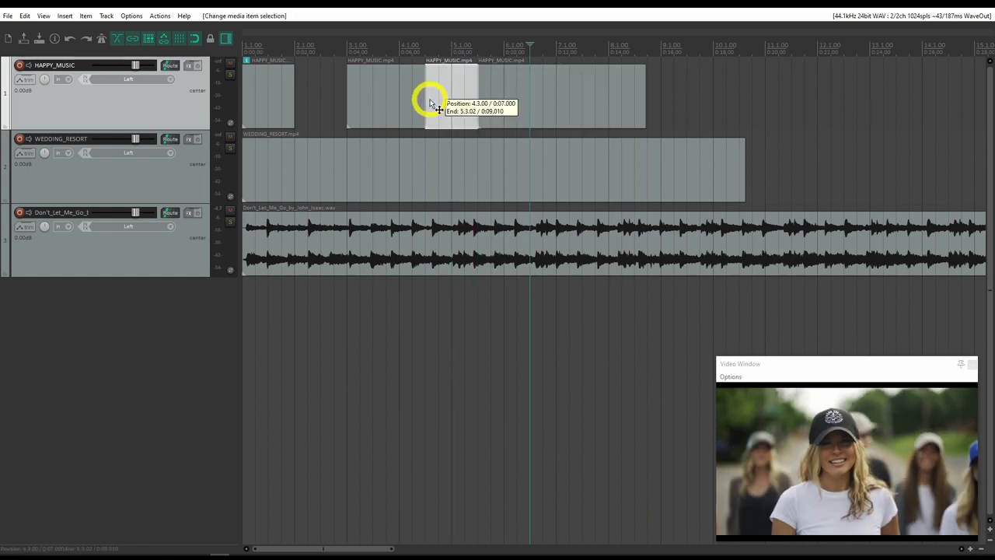
{"action": "key", "text": "Delete"}
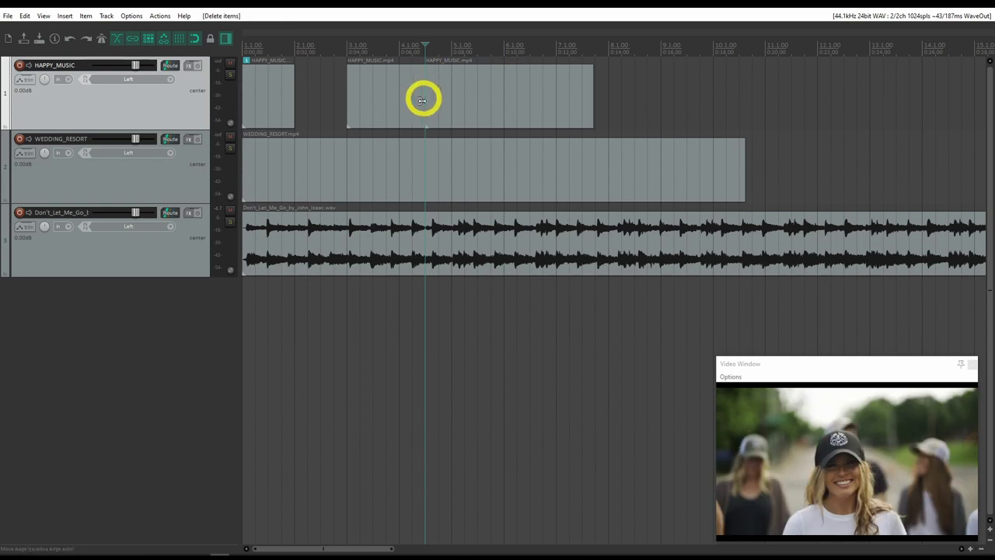
{"action": "left_click", "coordinate": [362, 55]}
{"action": "key", "text": "space"}
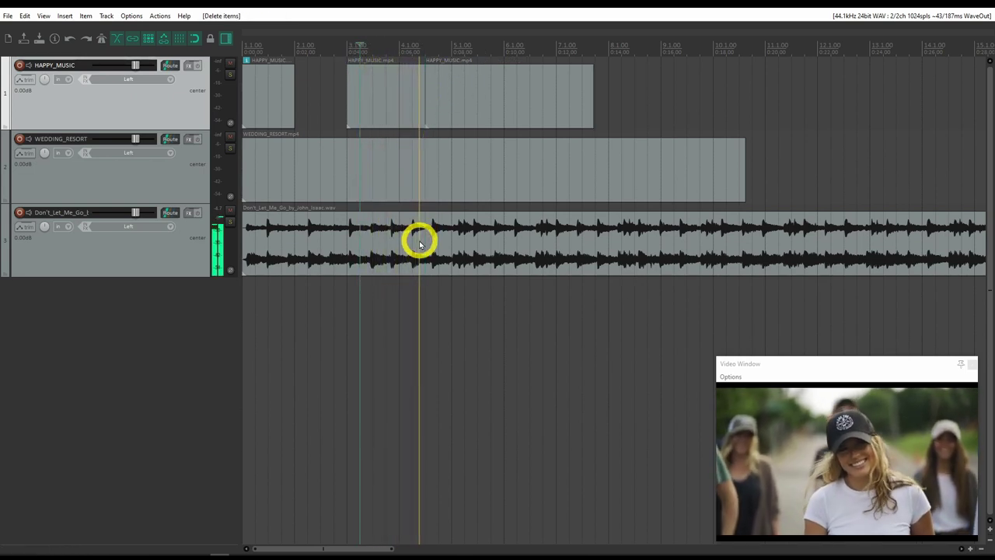
{"action": "key", "text": "space"}
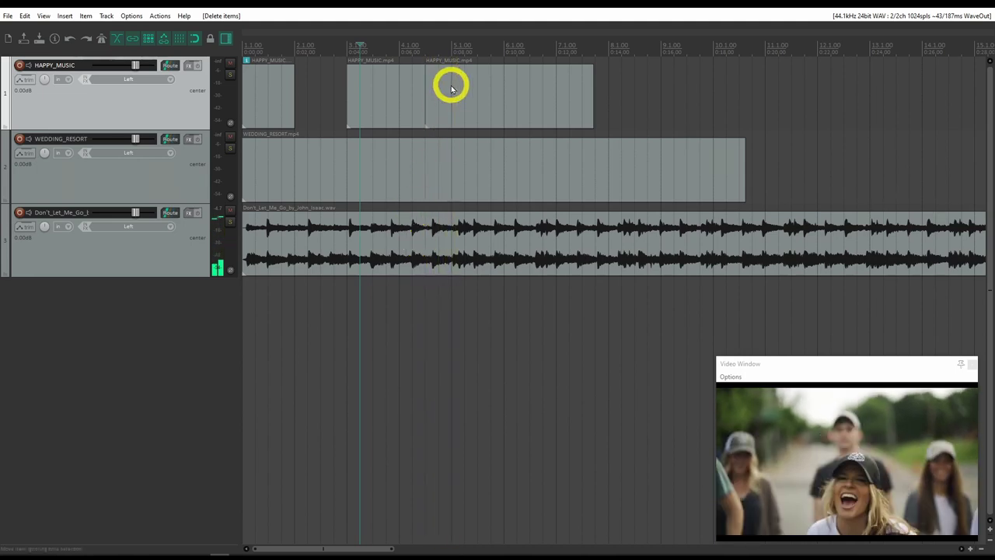
{"action": "key", "text": "ctrl+z"}
Switch ripple editing to all tracks and delete the HAPPY_MUSIC section between 0:07 and 0:09.
{"action": "left_click", "coordinate": [451, 86]}
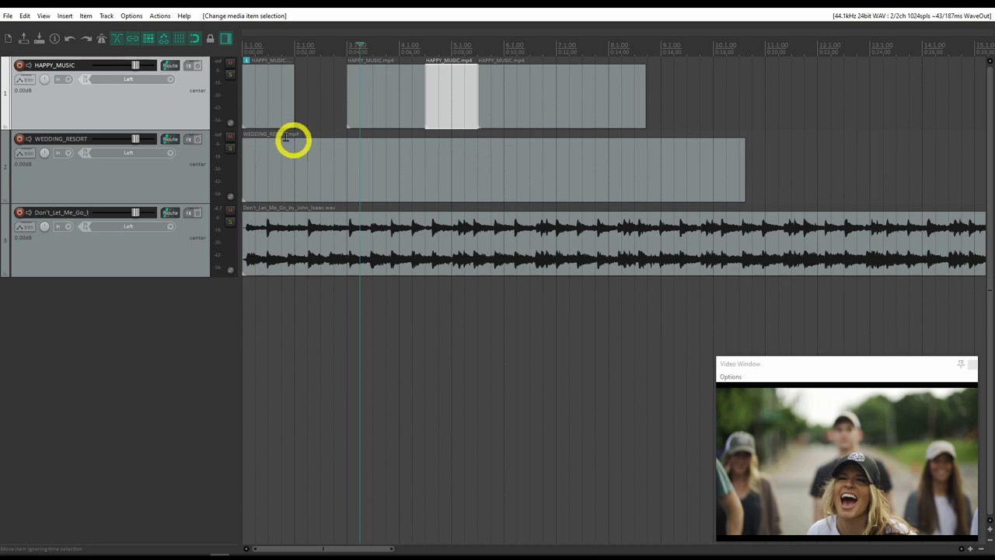
{"action": "right_click", "coordinate": [148, 39]}
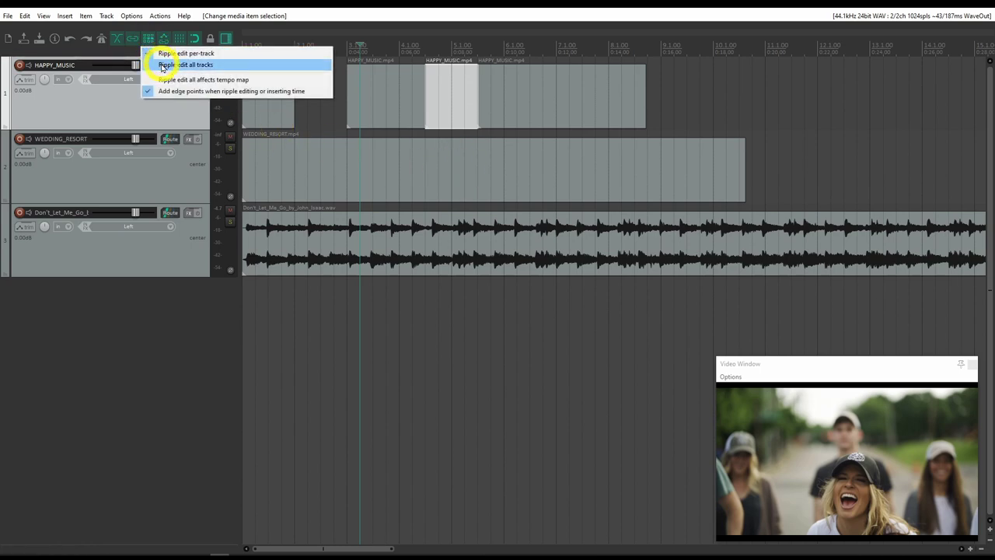
{"action": "left_click", "coordinate": [162, 65]}
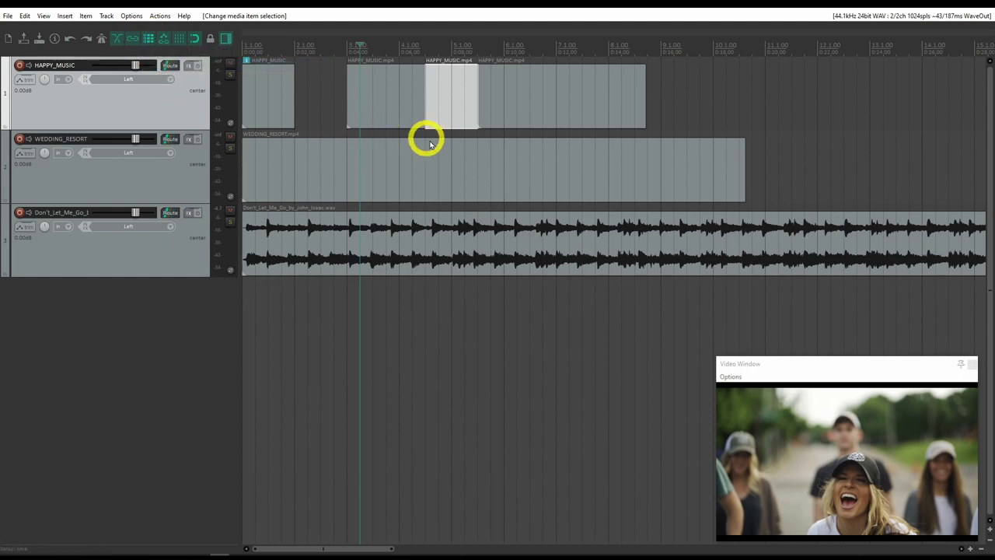
{"action": "left_click", "coordinate": [454, 95]}
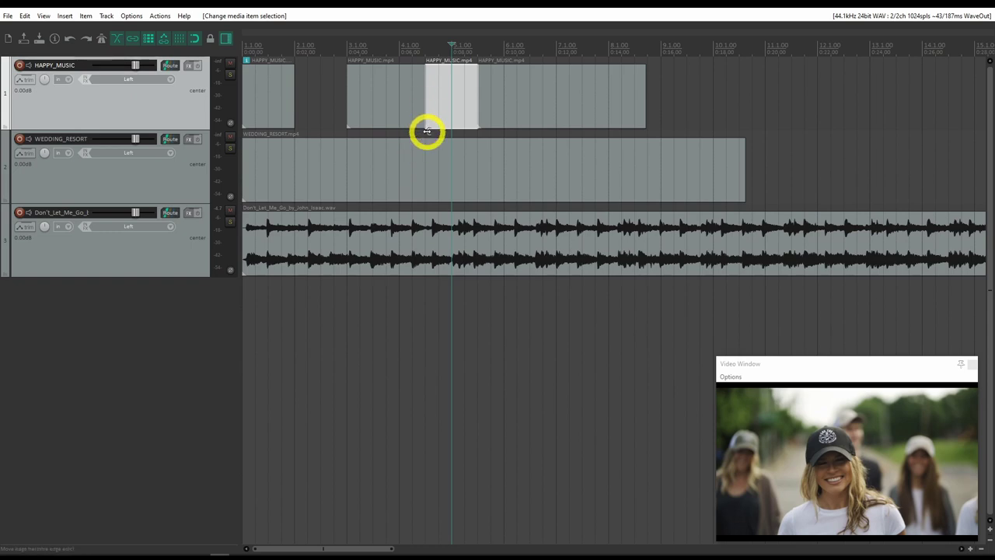
{"action": "key", "text": "Delete"}
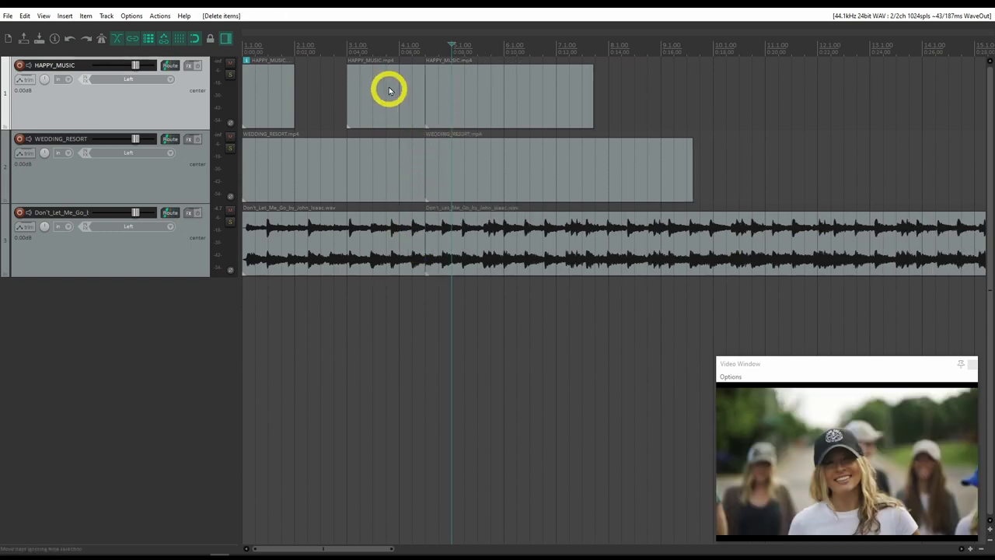
Play the project from 0:04 across the all-track ripple cut, and undo the deletion.
{"action": "left_click", "coordinate": [372, 52]}
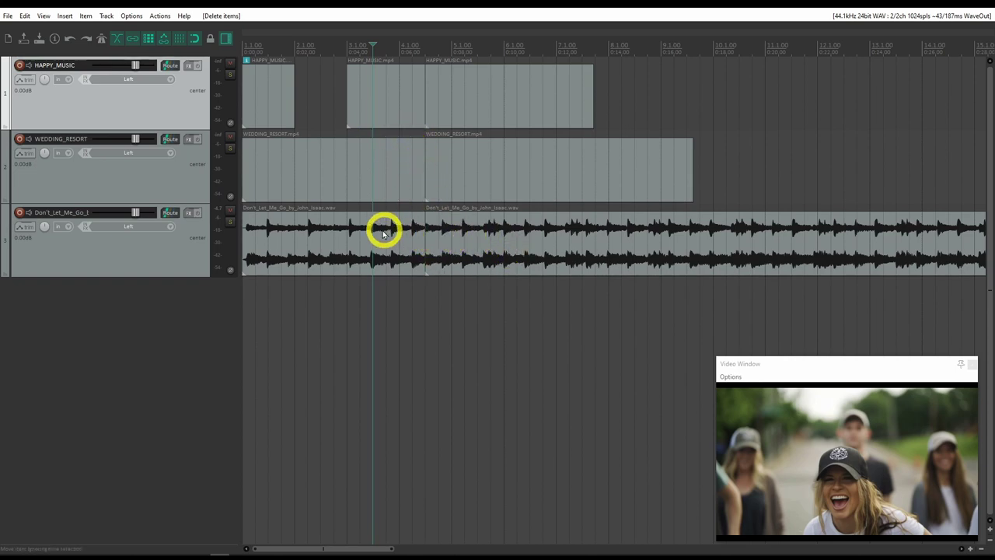
{"action": "left_click", "coordinate": [348, 53]}
{"action": "key", "text": "space"}
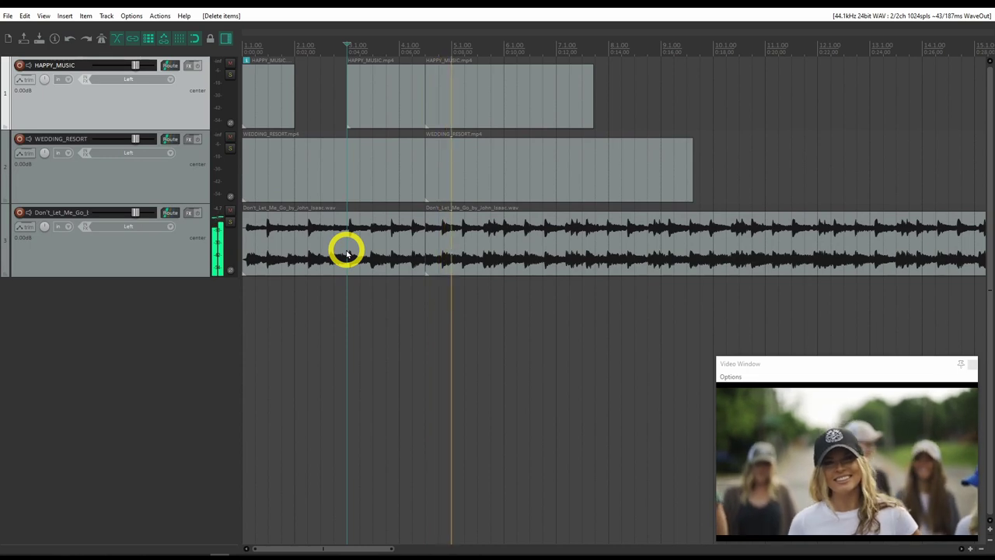
{"action": "key", "text": "space"}
{"action": "key", "text": "ctrl+z"}
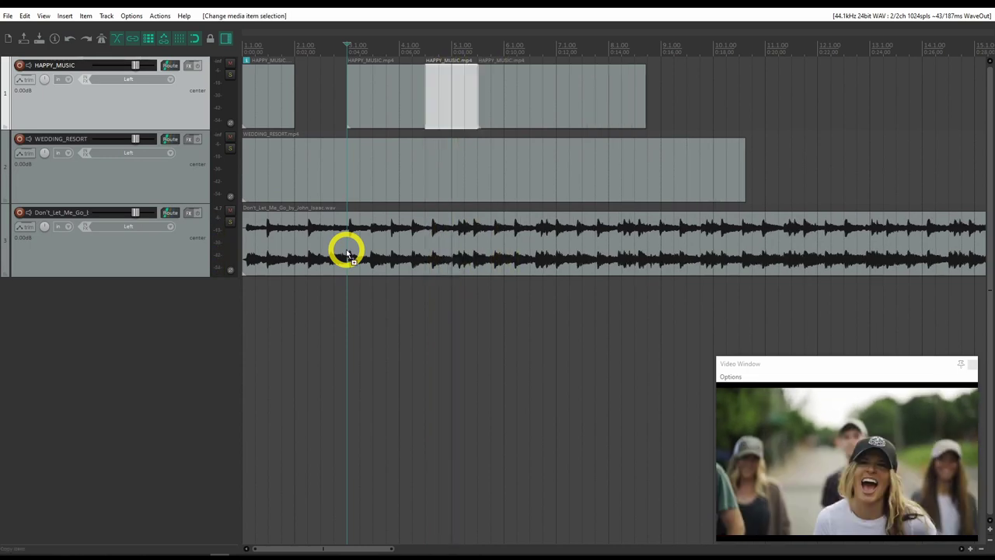
Turn off ripple editing, delete the 0:07–0:09 HAPPY_MUSIC section, and extend the middle piece's start back to about 0:03.5.
{"action": "left_click", "coordinate": [451, 99]}
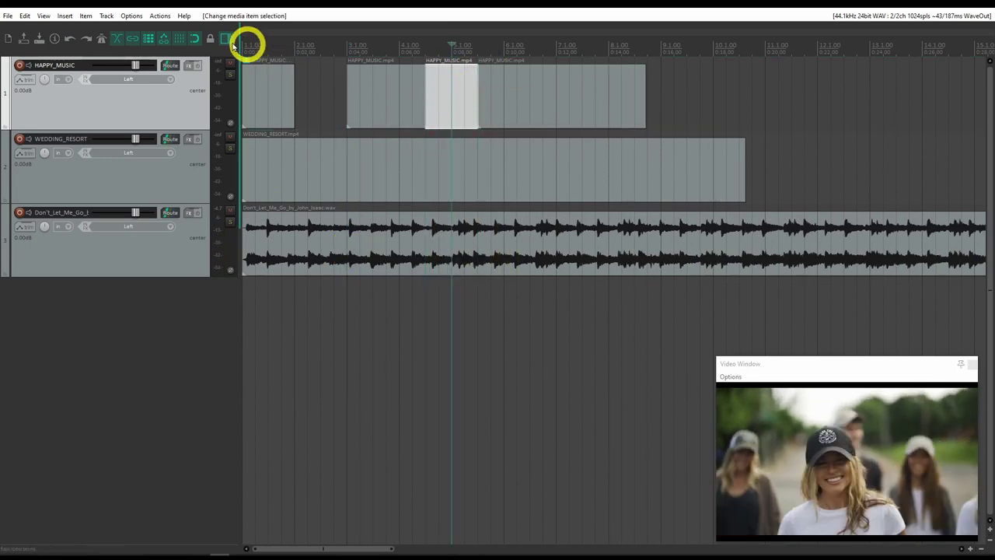
{"action": "left_click", "coordinate": [147, 41]}
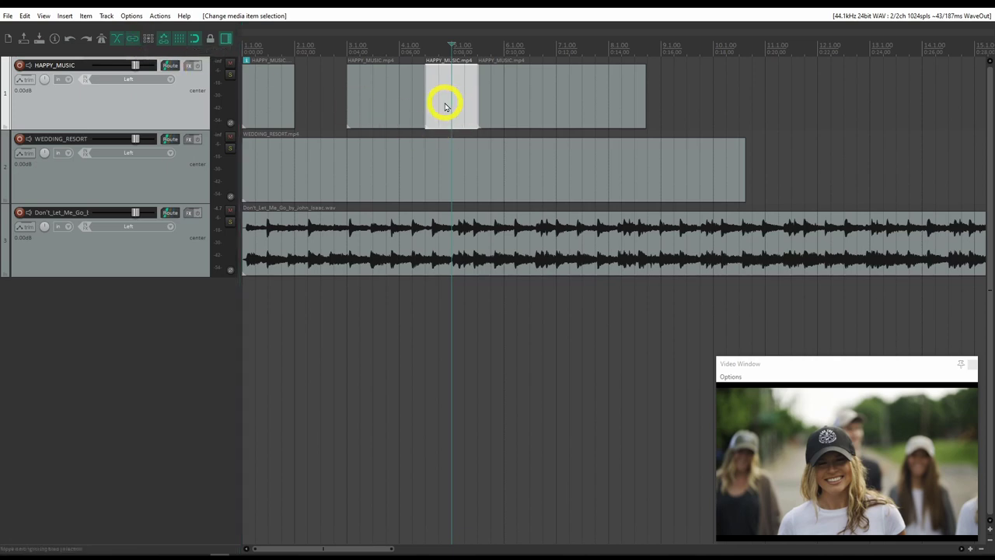
{"action": "key", "text": "Delete"}
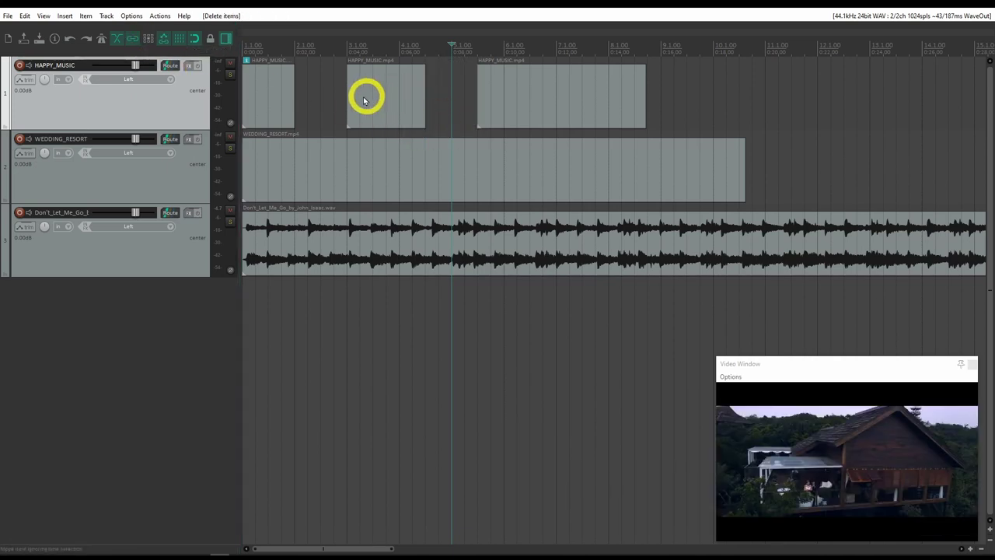
{"action": "mouse_move", "coordinate": [344, 93]}
{"action": "left_mouse_down"}
{"action": "mouse_move", "coordinate": [388, 93]}
{"action": "mouse_move", "coordinate": [329, 93]}
{"action": "mouse_move", "coordinate": [378, 99]}
{"action": "mouse_move", "coordinate": [336, 102]}
{"action": "left_mouse_up"}
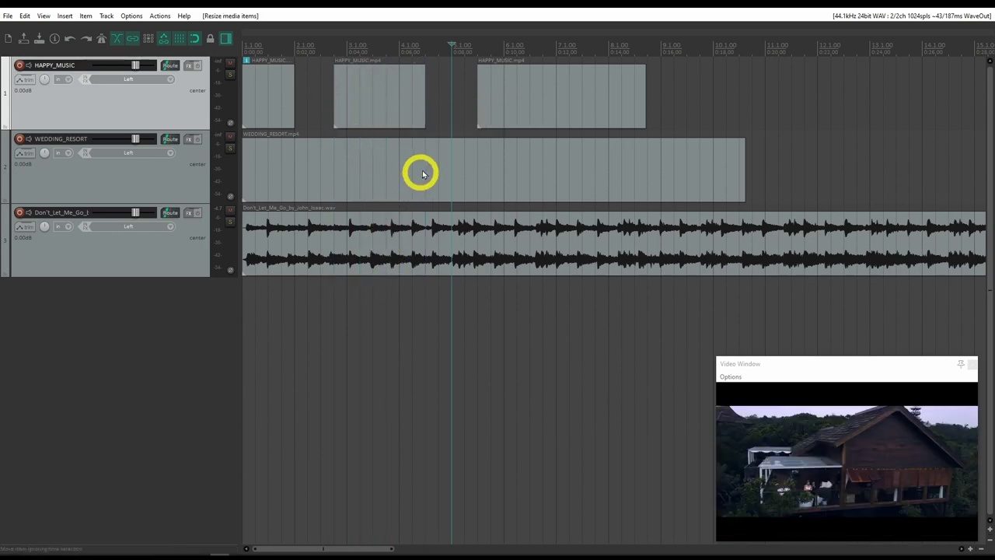
Move the last HAPPY_MUSIC piece to a new track, starting at about 0:08.5, and place that track above WEDDING_RESORT.
{"action": "left_click_drag", "start_coordinate": [506, 116], "coordinate": [492, 323]}
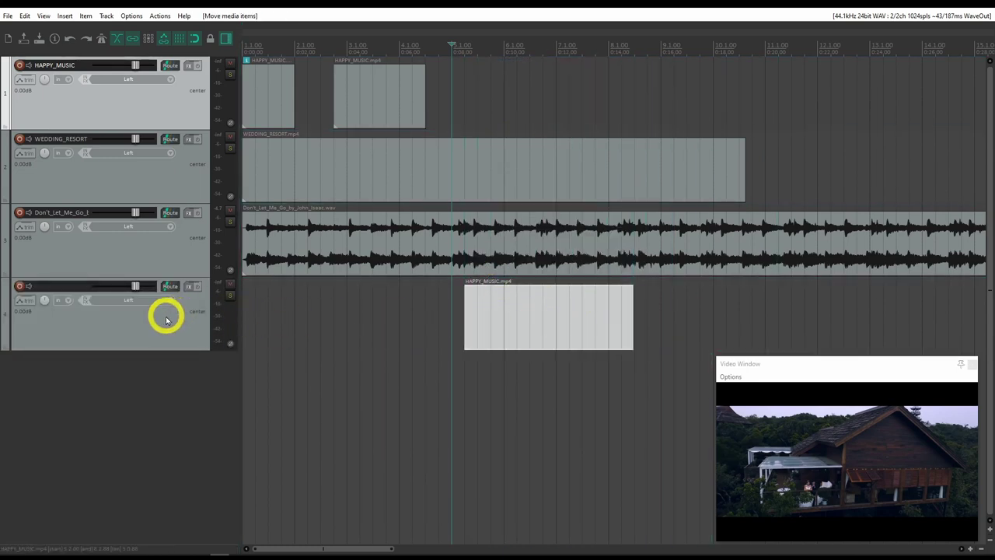
{"action": "left_click_drag", "start_coordinate": [164, 313], "coordinate": [173, 167]}
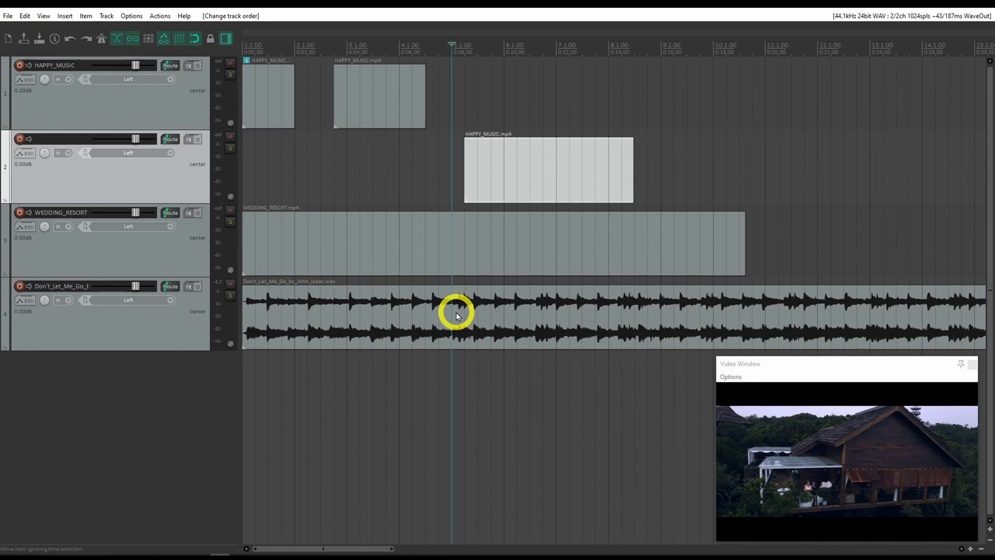
Move the piece back onto HAPPY_MUSIC to overlap the middle piece from about 0:05.5, and play it with the crossfade extended to about 0:08.
{"action": "left_click_drag", "start_coordinate": [549, 160], "coordinate": [467, 107]}
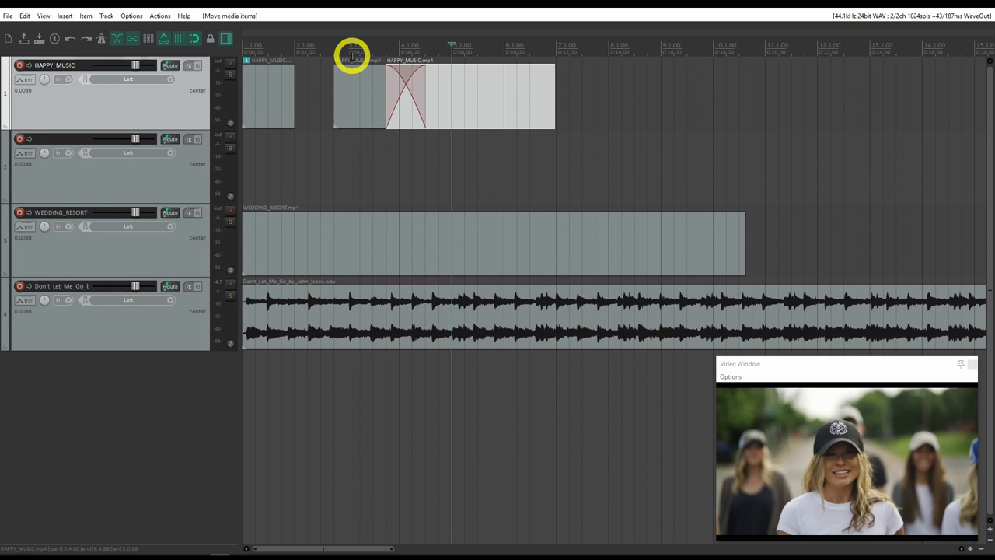
{"action": "left_click", "coordinate": [352, 53]}
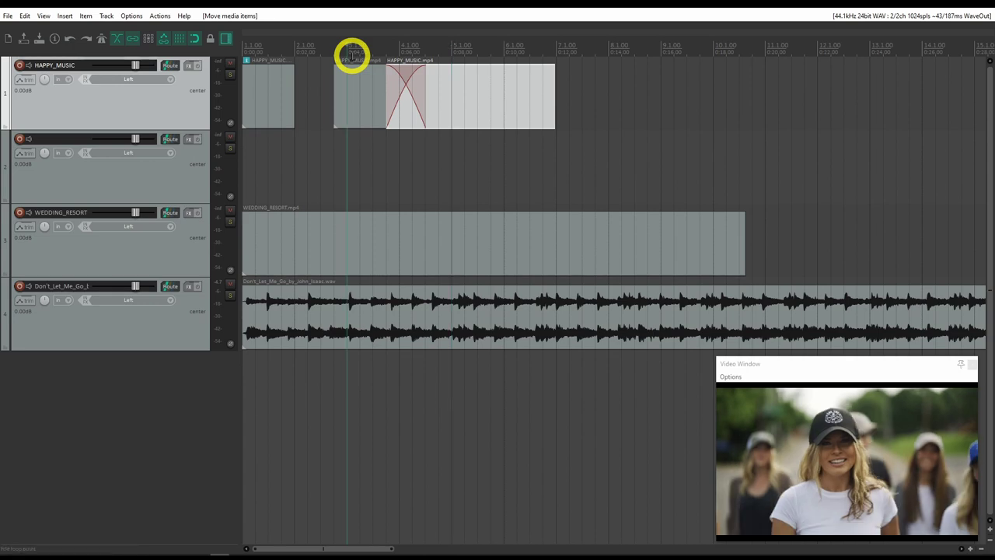
{"action": "left_click_drag", "start_coordinate": [412, 79], "coordinate": [451, 91]}
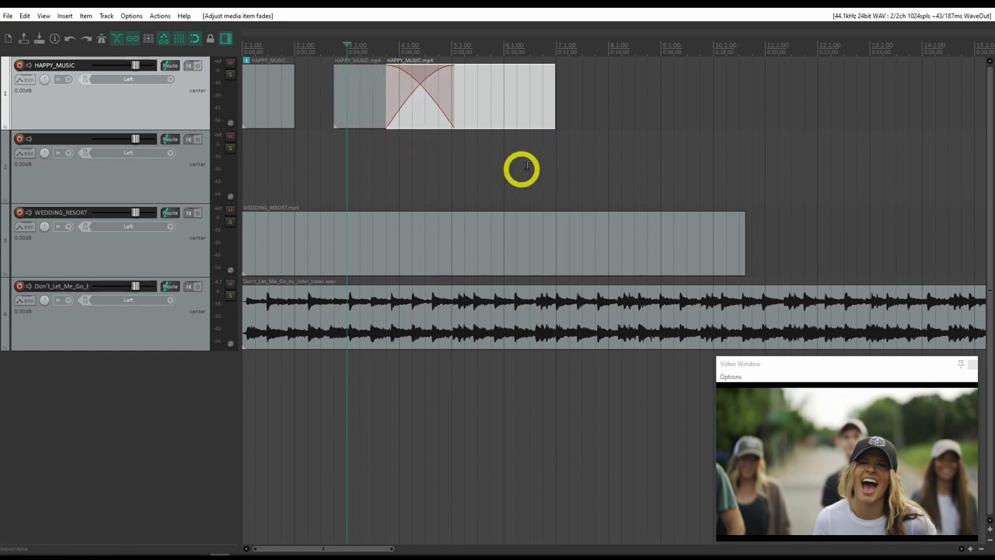
{"action": "key", "text": "space"}
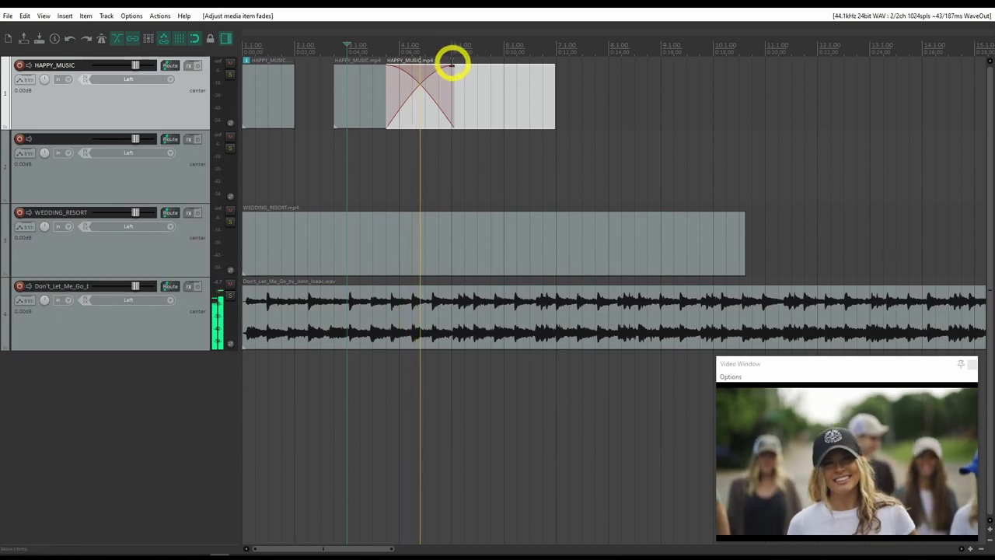
Remove the crossfade by ending the middle HAPPY_MUSIC piece at about 0:05.5, and move the last piece to start at about 0:06.5.
{"action": "left_click_drag", "start_coordinate": [451, 69], "coordinate": [376, 89]}
{"action": "left_click_drag", "start_coordinate": [432, 107], "coordinate": [472, 106]}
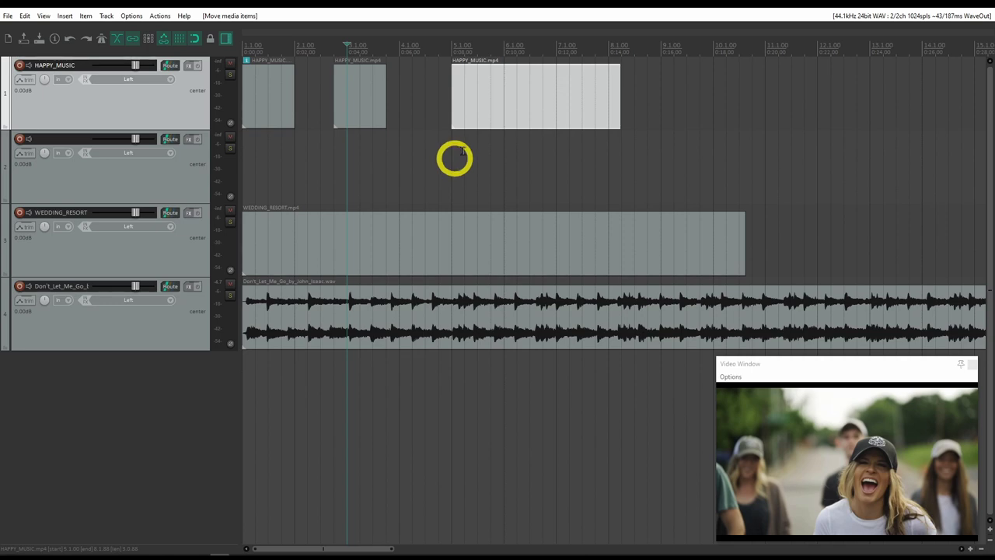
{"action": "left_click_drag", "start_coordinate": [489, 116], "coordinate": [449, 119]}
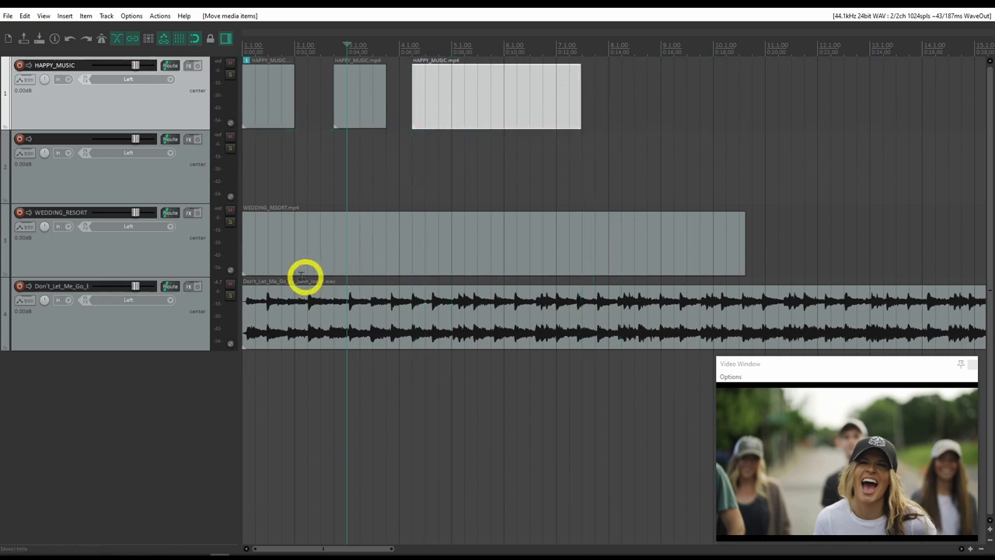
Delete the empty unnamed track and trim the end of the WEDDING_RESORT item to about 0:10.5.
{"action": "left_click", "coordinate": [171, 182]}
{"action": "key", "text": "Delete"}
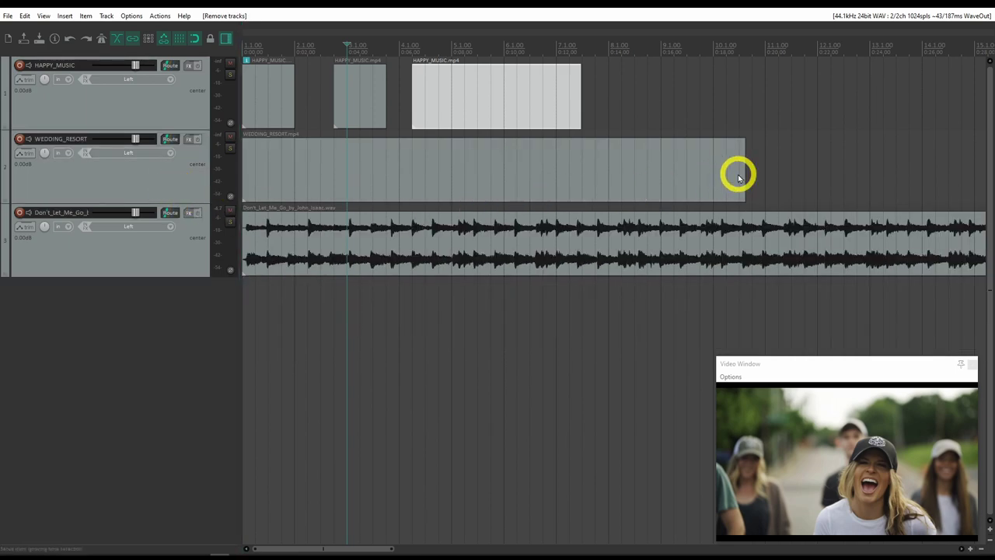
{"action": "left_click_drag", "start_coordinate": [743, 171], "coordinate": [509, 170]}
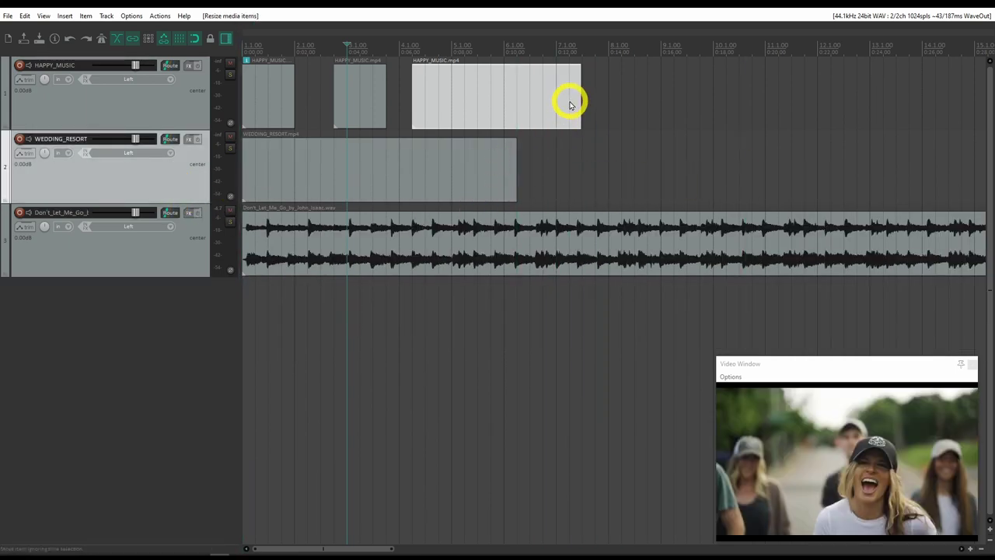
Shorten the last HAPPY_MUSIC piece to about 2 seconds, and move the middle and last pieces to start at about 0:03 and 0:05.5.
{"action": "left_click_drag", "start_coordinate": [583, 100], "coordinate": [462, 102]}
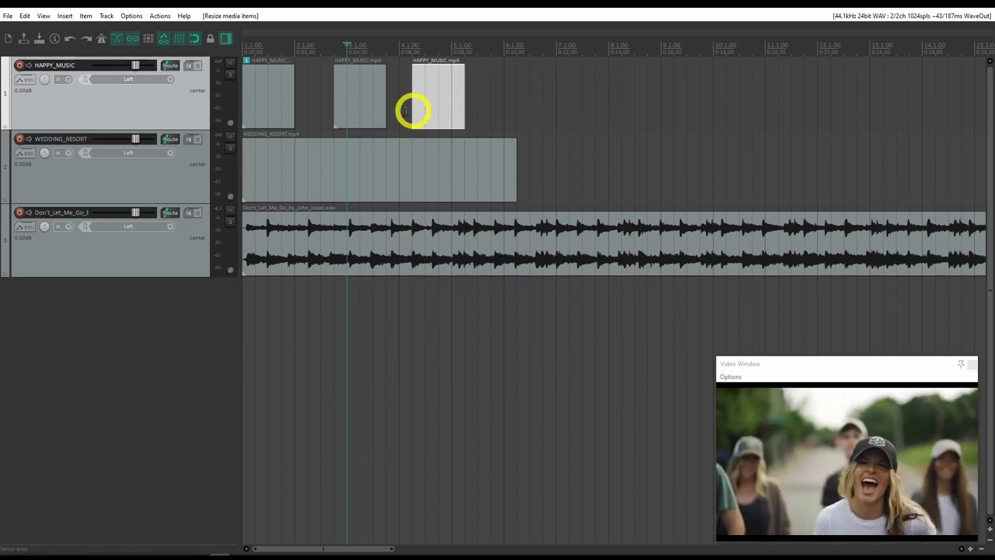
{"action": "left_click_drag", "start_coordinate": [362, 105], "coordinate": [324, 106]}
{"action": "left_click", "coordinate": [427, 113]}
{"action": "left_click_drag", "start_coordinate": [427, 113], "coordinate": [358, 106]}
{"action": "left_click", "coordinate": [349, 107]}
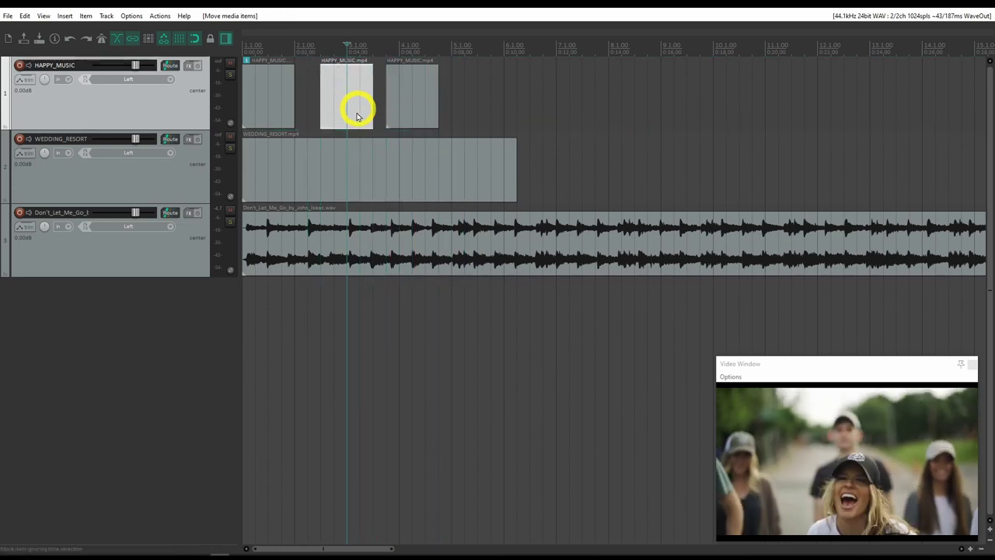
Split the Don't_Let_Me_Go music item at 0:10, near the end of the WEDDING_RESORT video.
{"action": "left_click", "coordinate": [513, 207]}
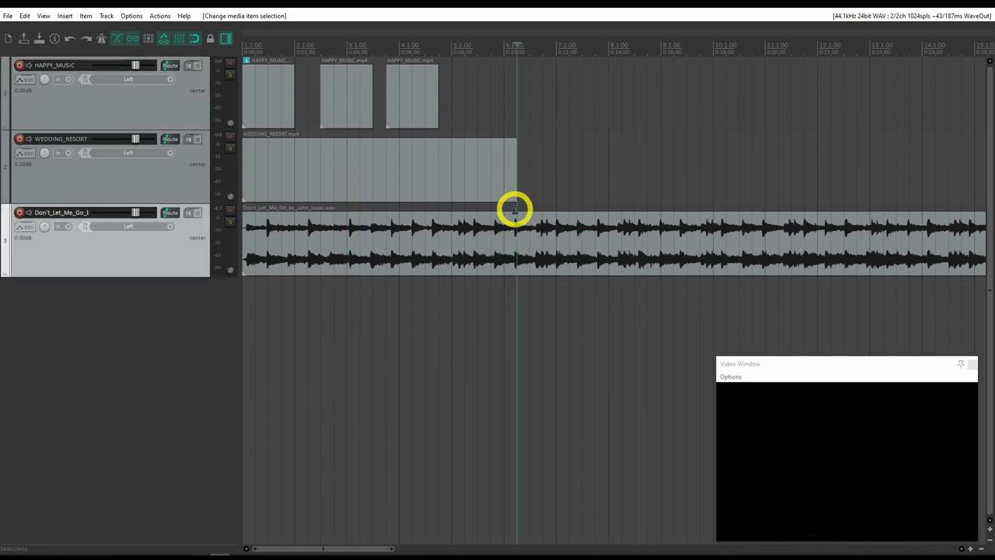
{"action": "left_click", "coordinate": [500, 249]}
{"action": "key", "text": "s"}
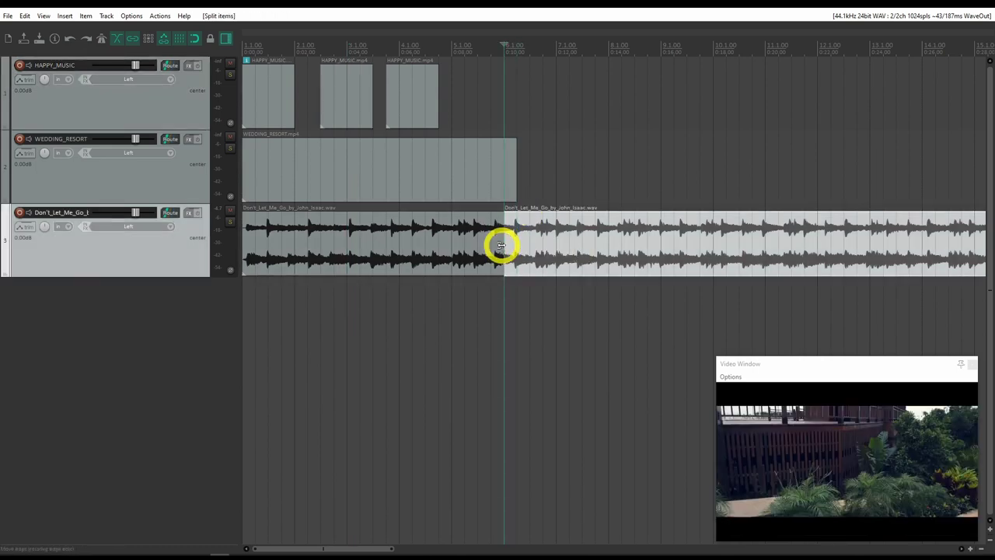
Delete the Don't_Let_Me_Go music after the split, and trim the WEDDING_RESORT and remaining music items to end at 0:09.
{"action": "key", "text": "Delete"}
{"action": "left_click_drag", "start_coordinate": [513, 184], "coordinate": [475, 185]}
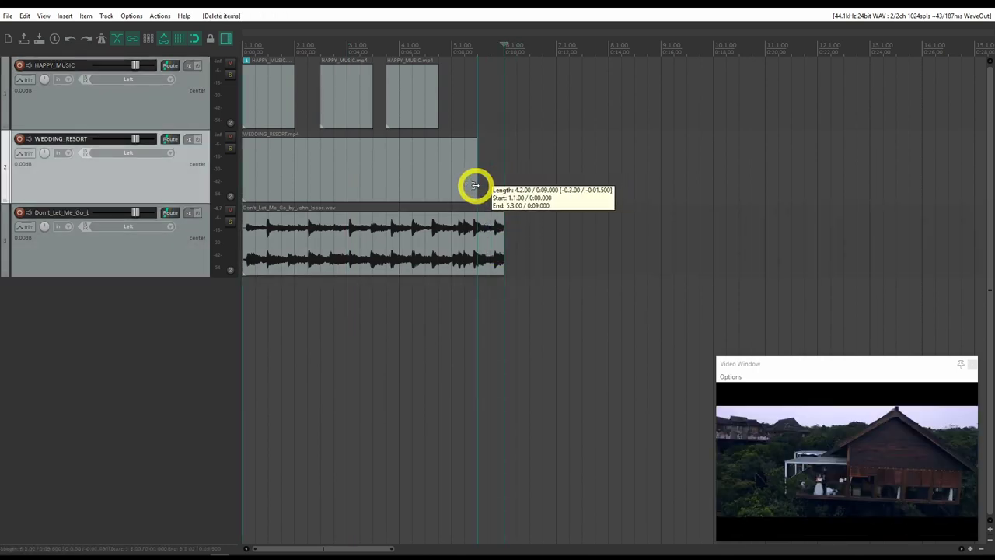
{"action": "left_click_drag", "start_coordinate": [503, 241], "coordinate": [480, 240]}
Return the playhead to the project start and move the last HAPPY_MUSIC piece to start at about 0:06.
{"action": "key", "text": "Home"}
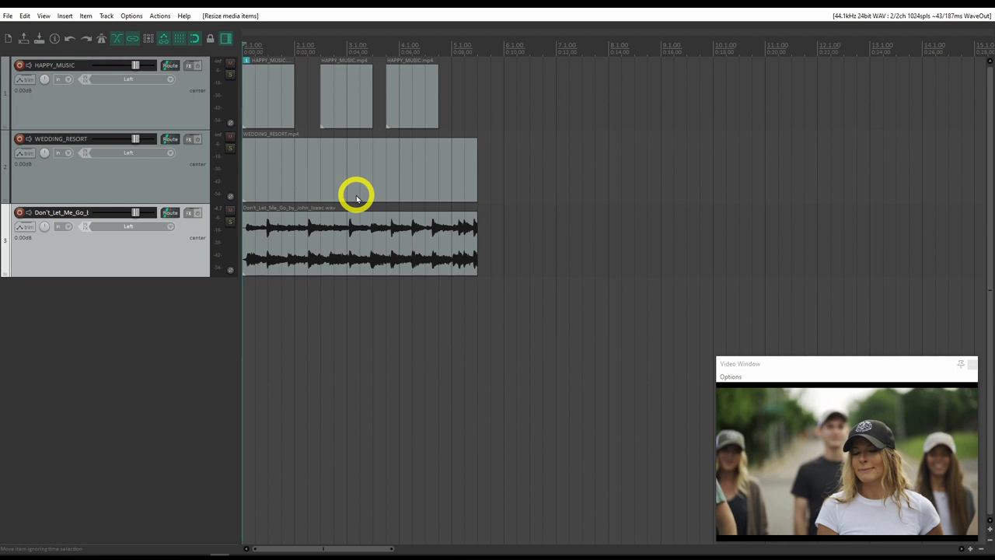
{"action": "left_click_drag", "start_coordinate": [421, 112], "coordinate": [434, 118]}
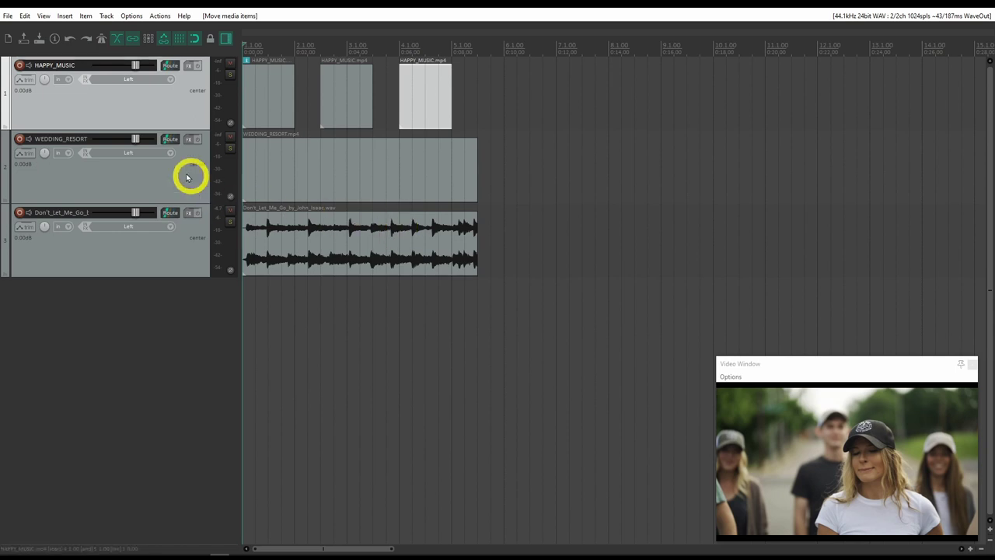
Set up a render of the entire project with the Video (ffmpeg/libav encoder) output and QT/MOV/MP4 format.
{"action": "left_click", "coordinate": [7, 15]}
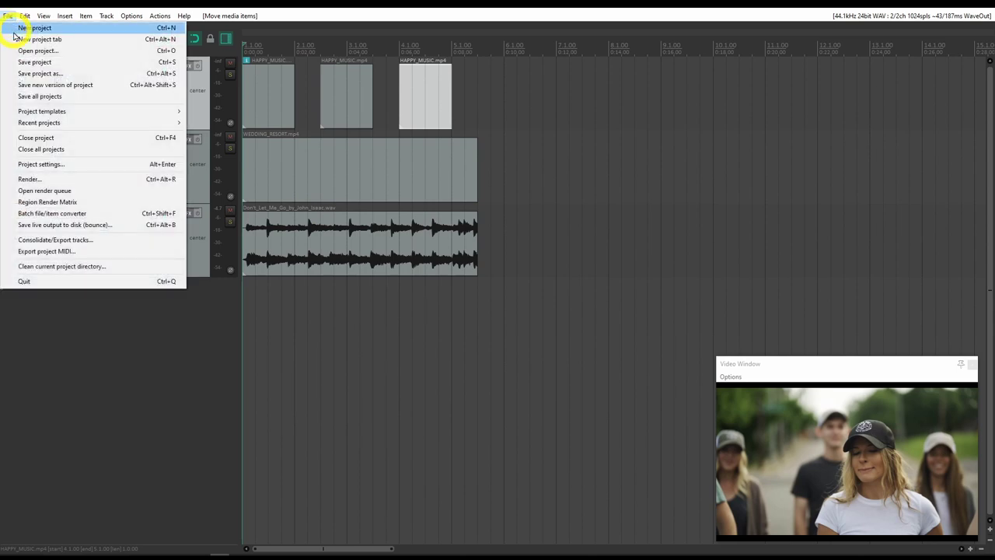
{"action": "left_click", "coordinate": [31, 179]}
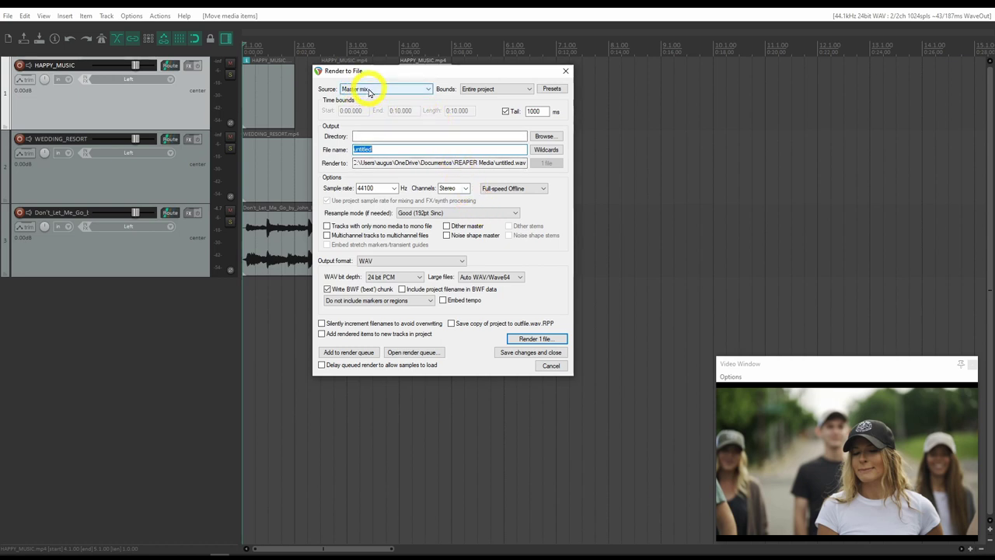
{"action": "left_click", "coordinate": [506, 90]}
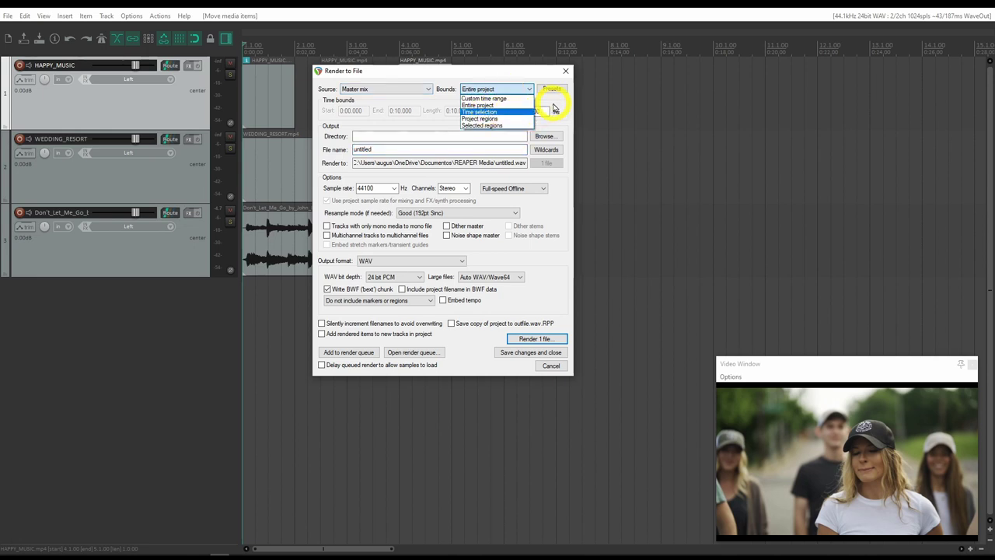
{"action": "left_click", "coordinate": [551, 107]}
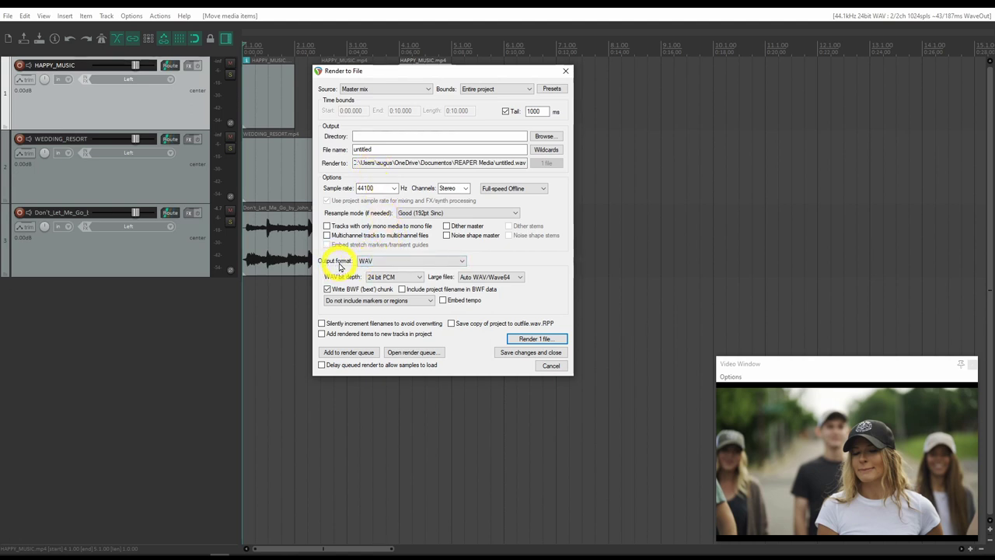
{"action": "left_click", "coordinate": [409, 262]}
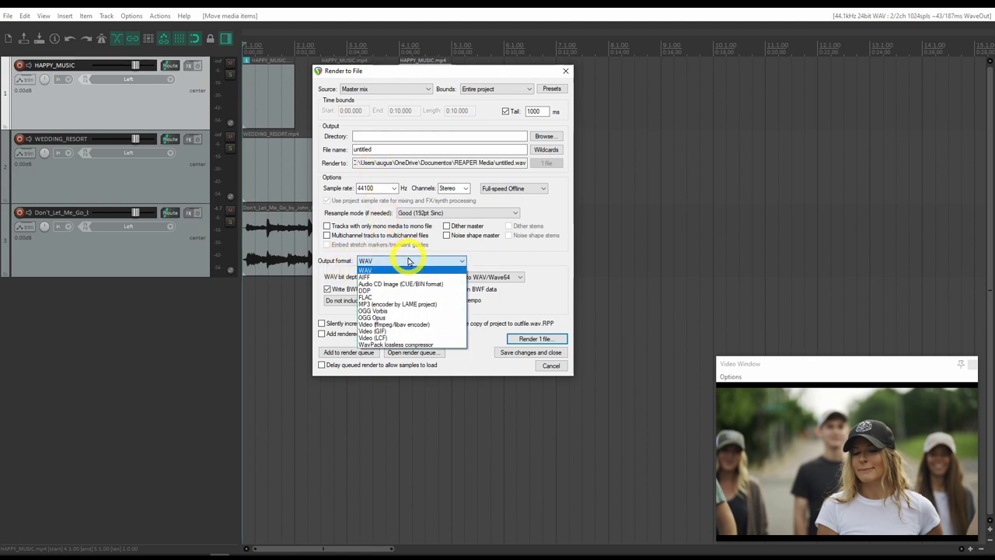
{"action": "left_click", "coordinate": [398, 326]}
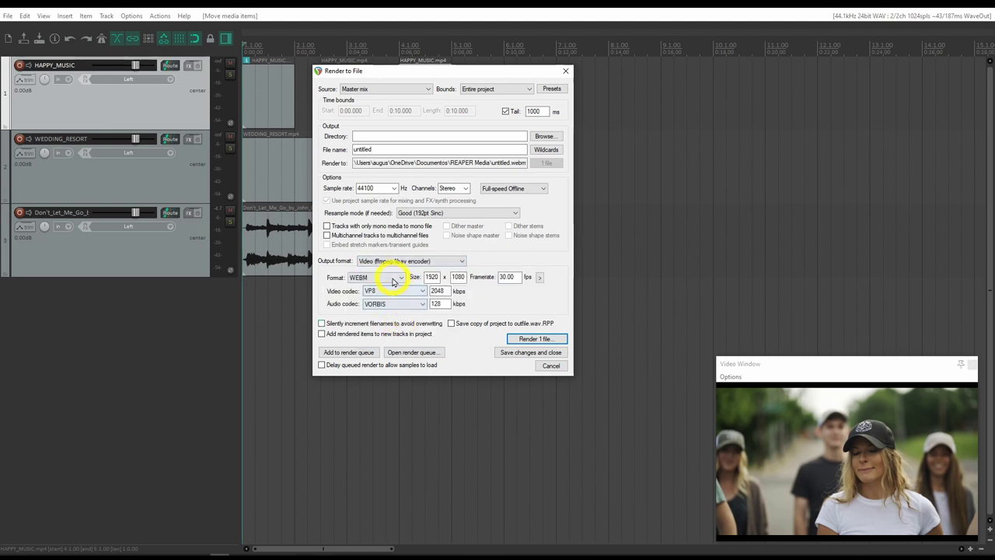
{"action": "left_click", "coordinate": [393, 280]}
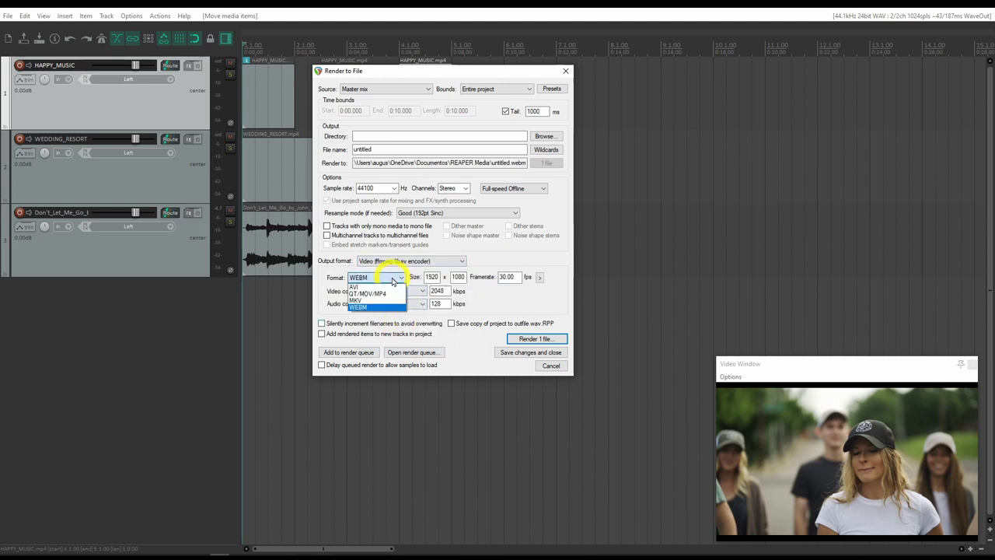
{"action": "left_click", "coordinate": [373, 293]}
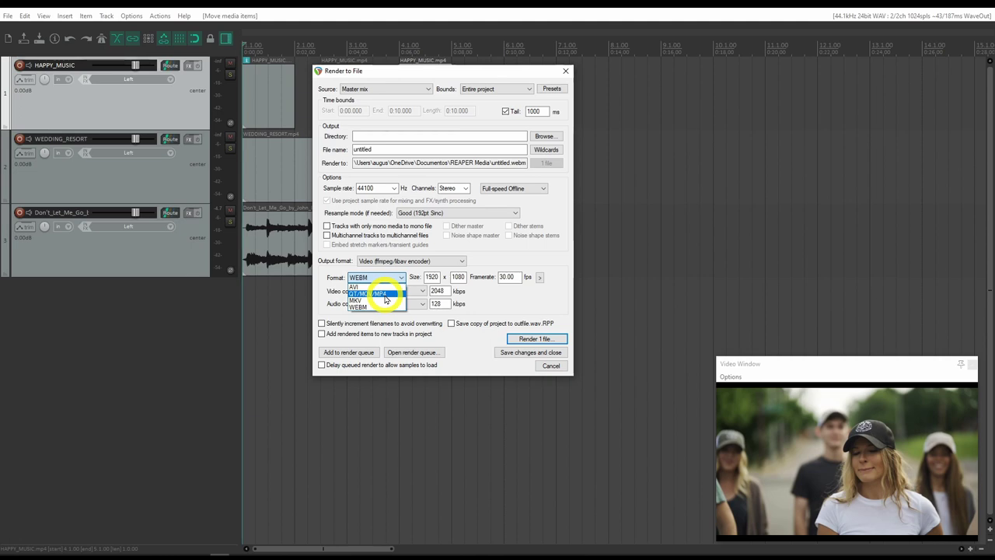
{"action": "left_click", "coordinate": [377, 293]}
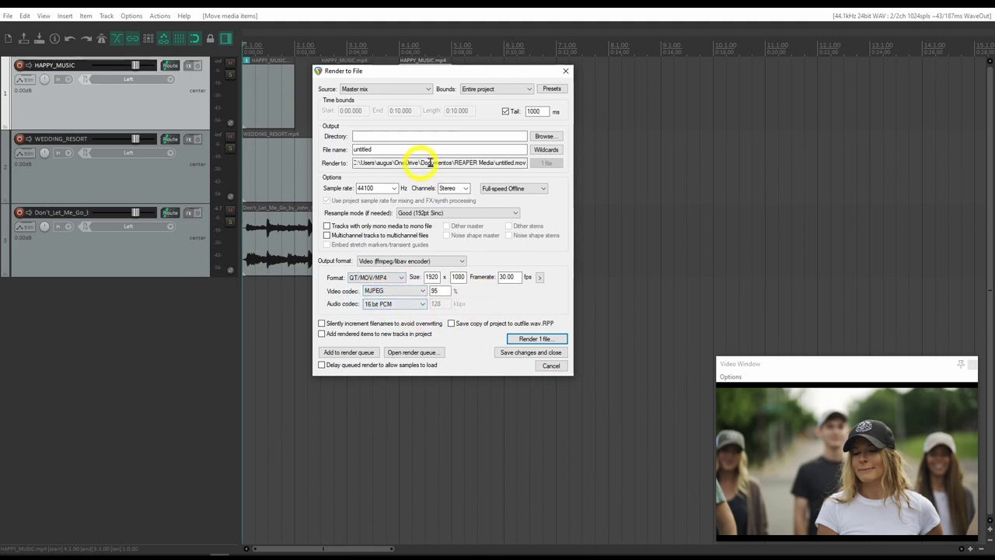
Choose the Desktop (Área de Trabalho) as the output directory for the render.
{"action": "left_click", "coordinate": [542, 136]}
{"action": "left_click", "coordinate": [568, 159]}
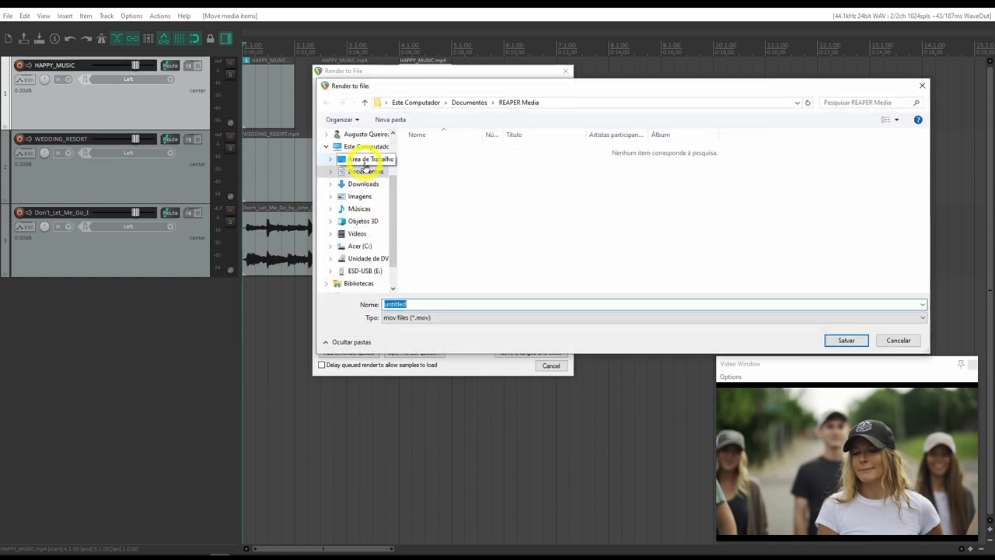
{"action": "left_click", "coordinate": [366, 160]}
{"action": "left_click", "coordinate": [843, 339]}
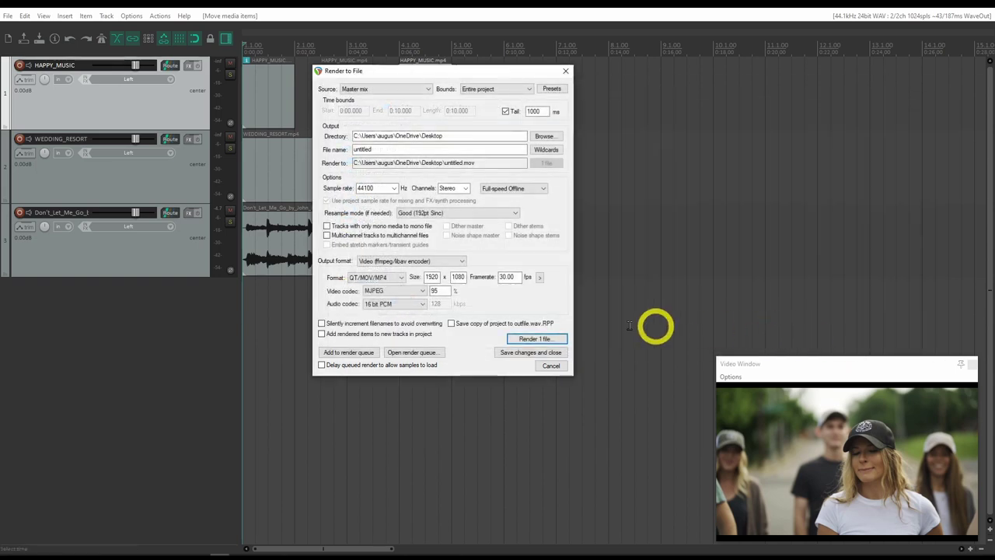
Set the render's sample rate to 48000 Hz and its file name to Video_teste.
{"action": "left_click", "coordinate": [394, 189]}
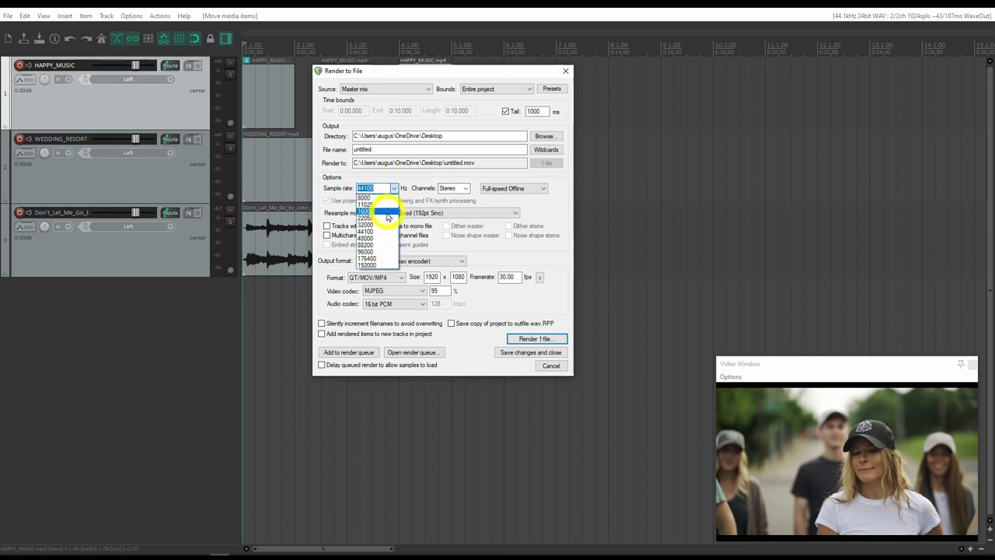
{"action": "left_click", "coordinate": [382, 238]}
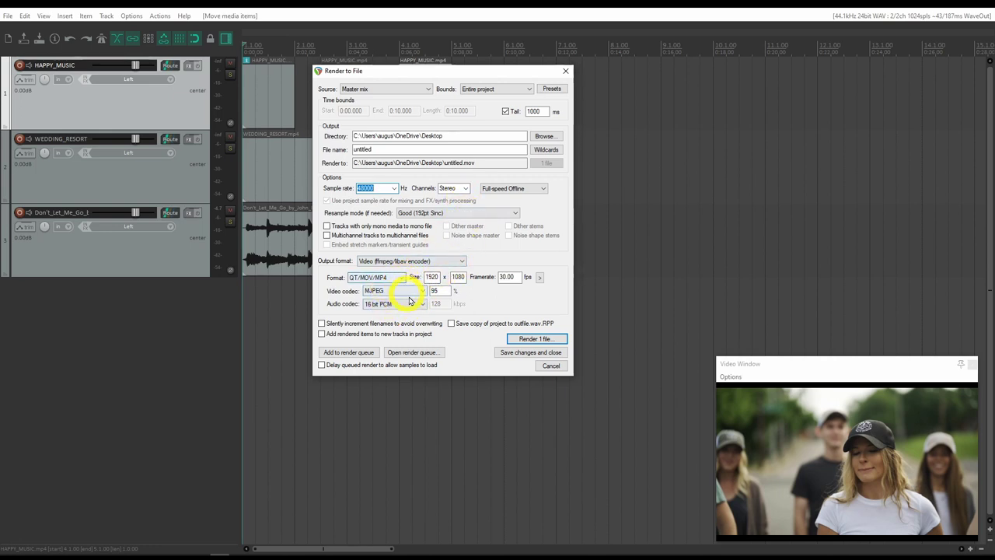
{"action": "double_click", "coordinate": [393, 150]}
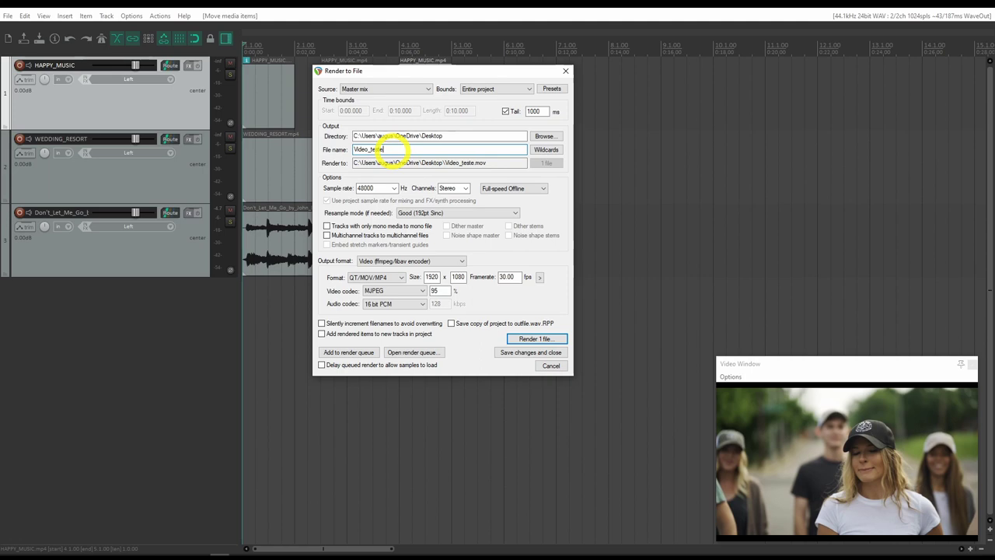
Render the project to the video file and show the finished file in its folder.
{"action": "left_click", "coordinate": [534, 340]}
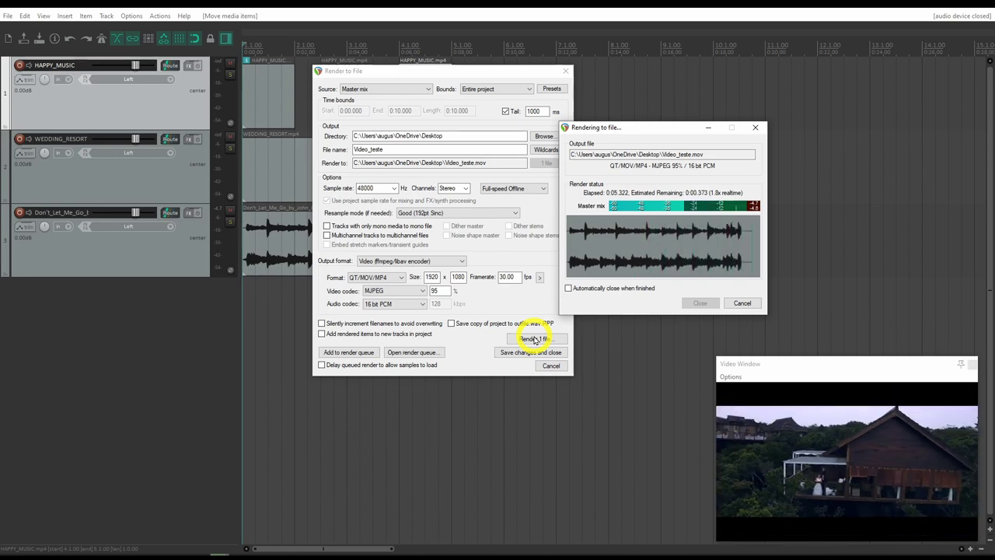
{"action": "left_click", "coordinate": [643, 304]}
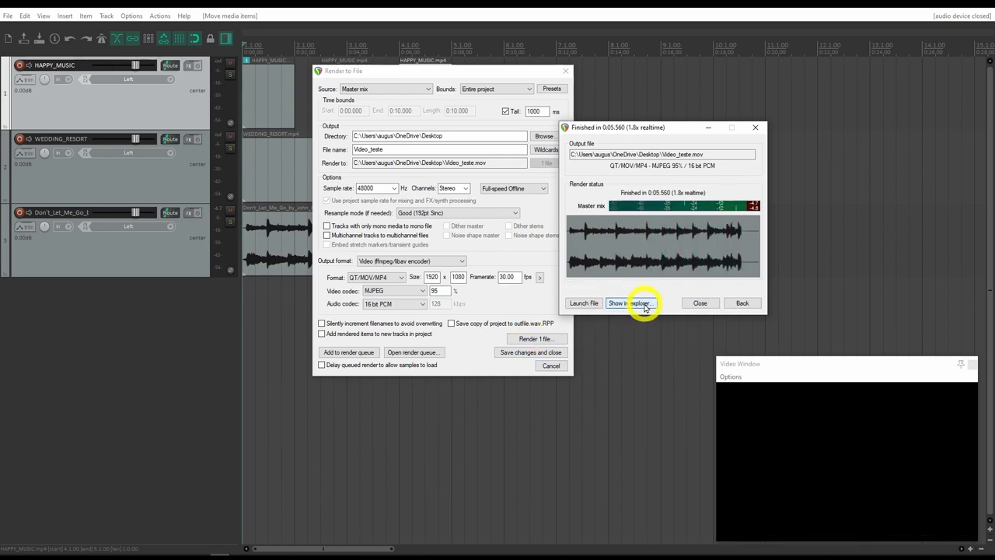